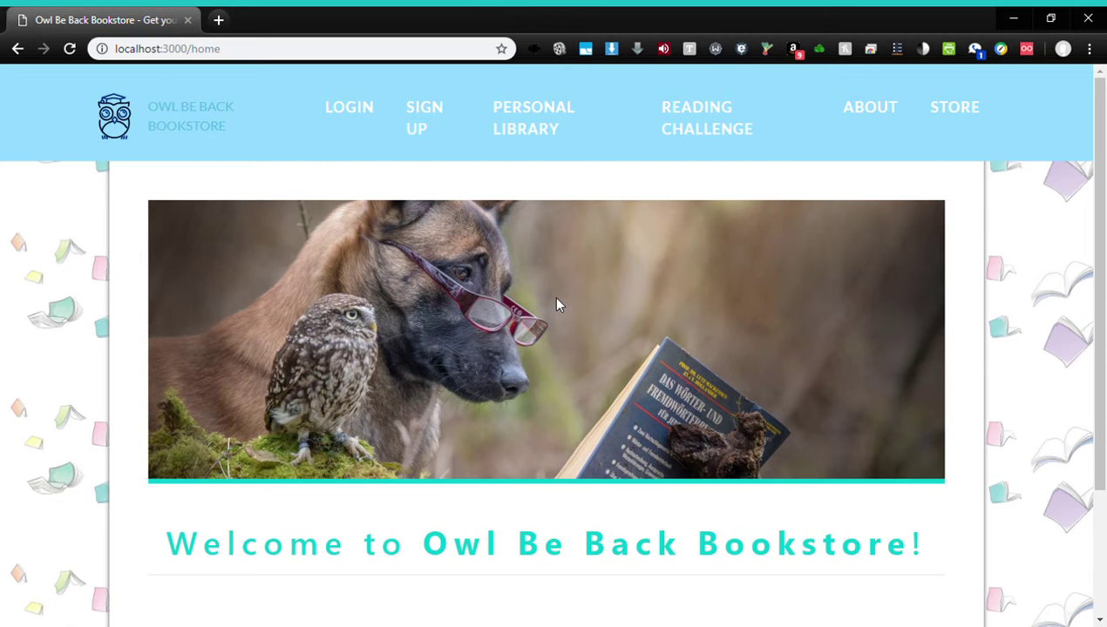
# Bring up the blank SIGN UP form and scroll down to its Sign up button
pyautogui.click(454, 141)
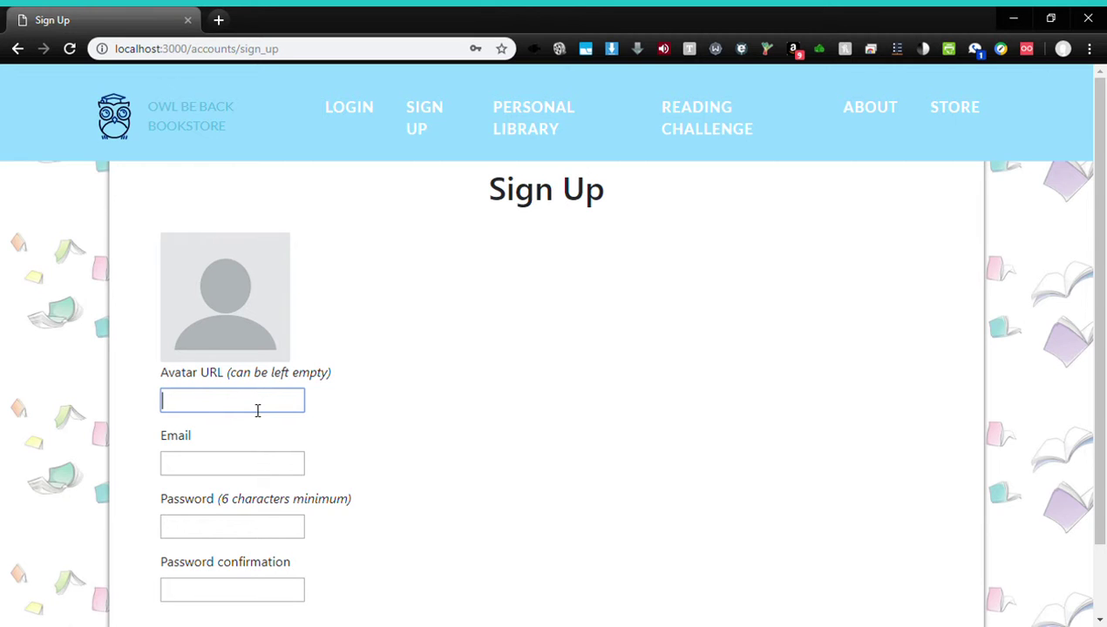
pyautogui.scroll(-1, 1101, 164)
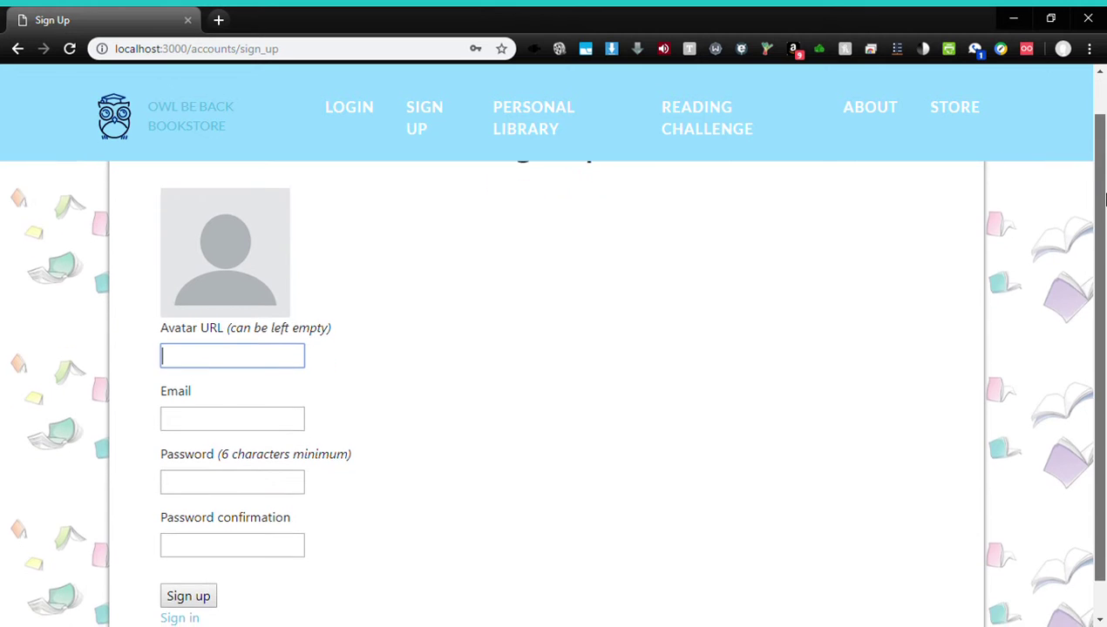
# In a new tab, search images for 'alice', open the first picture, then return to the sign-up form
pyautogui.click(218, 20)
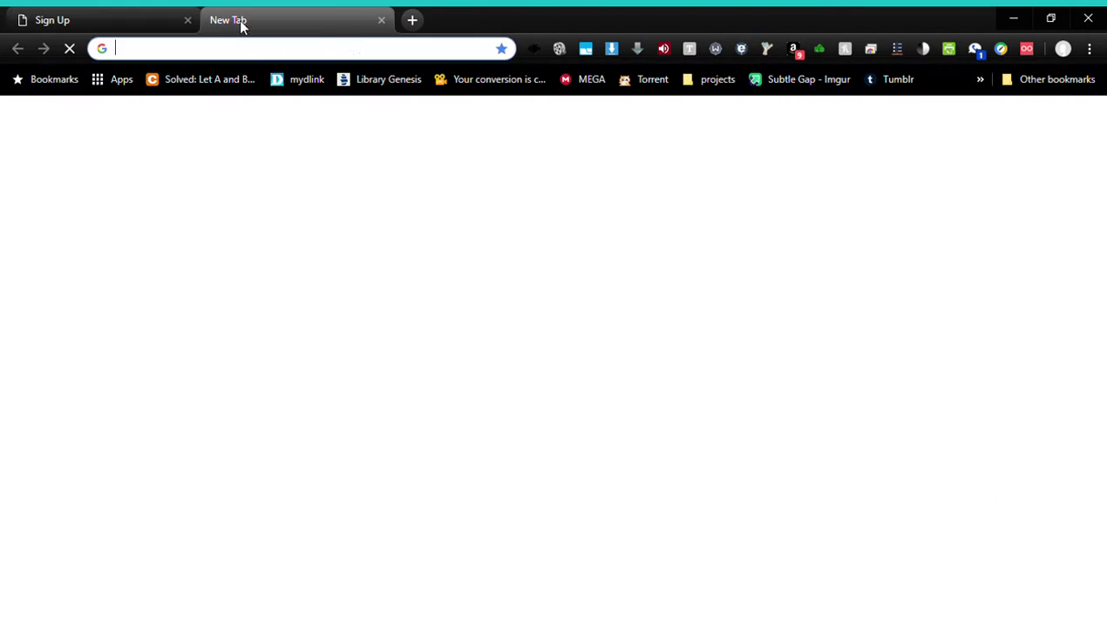
pyautogui.write('alice')
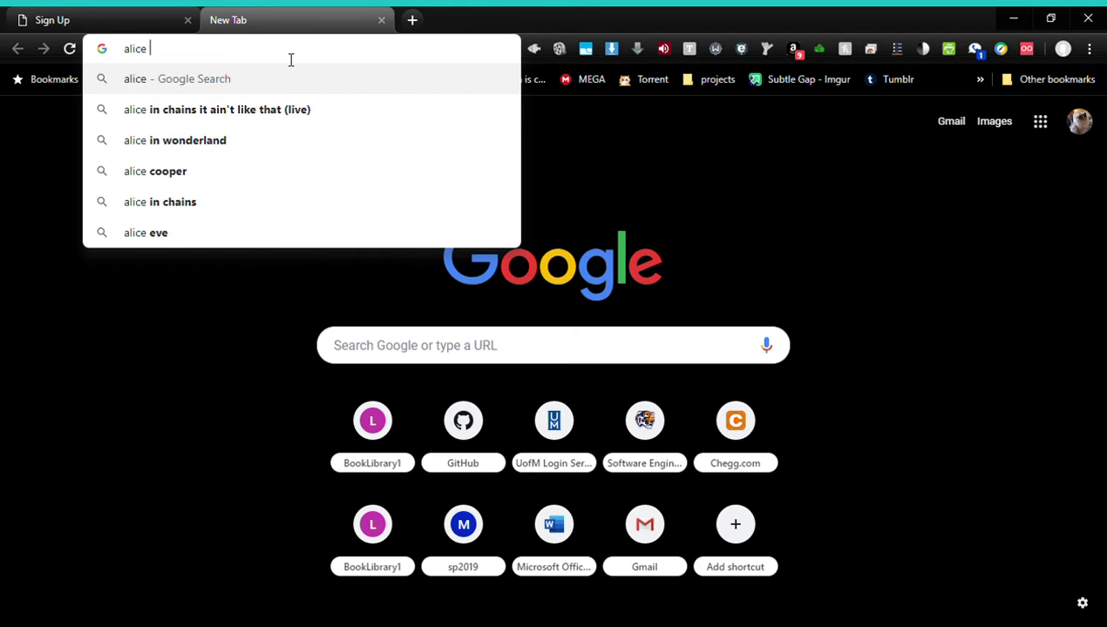
pyautogui.press('Return')
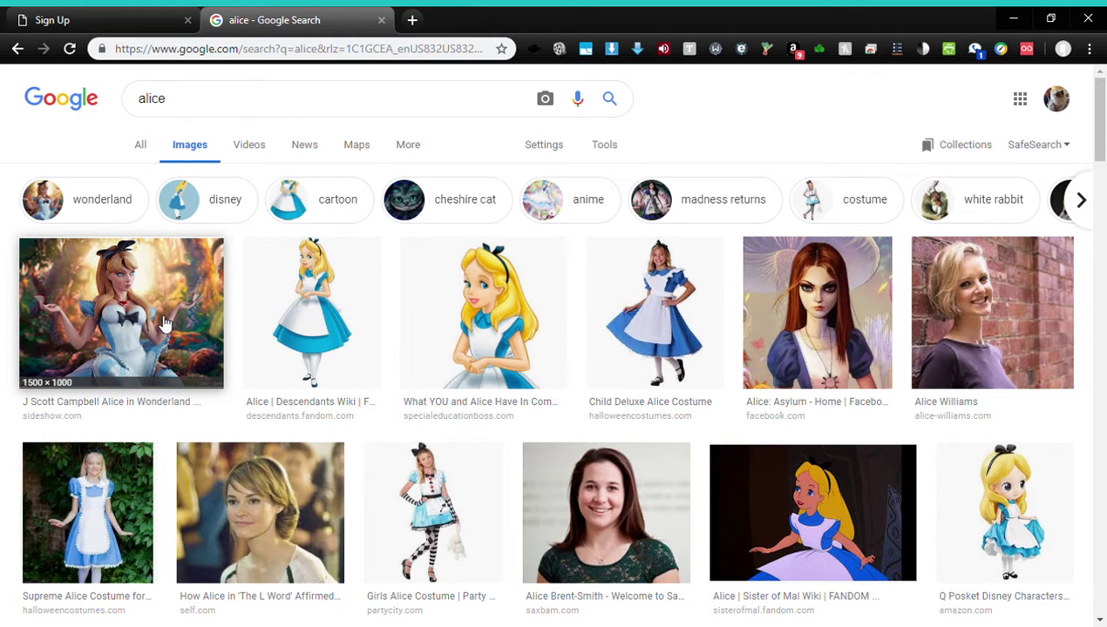
pyautogui.click(161, 321)
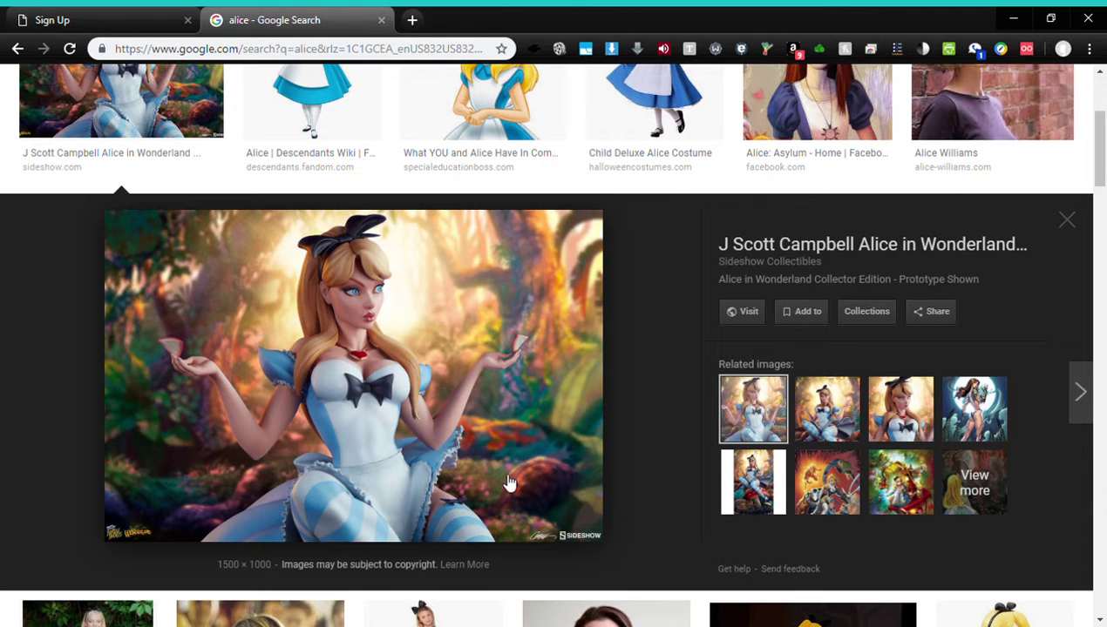
pyautogui.click(99, 19)
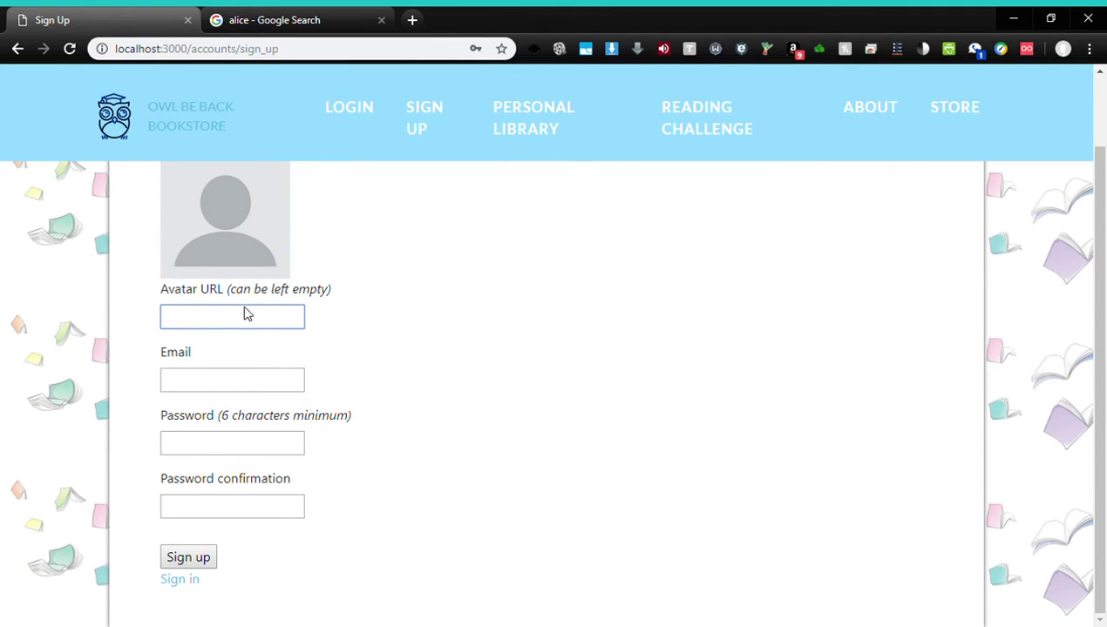
# Paste the Alice picture's address as the avatar URL and enter the account's e-mail address
pyautogui.hotkey('ctrl', 'v')
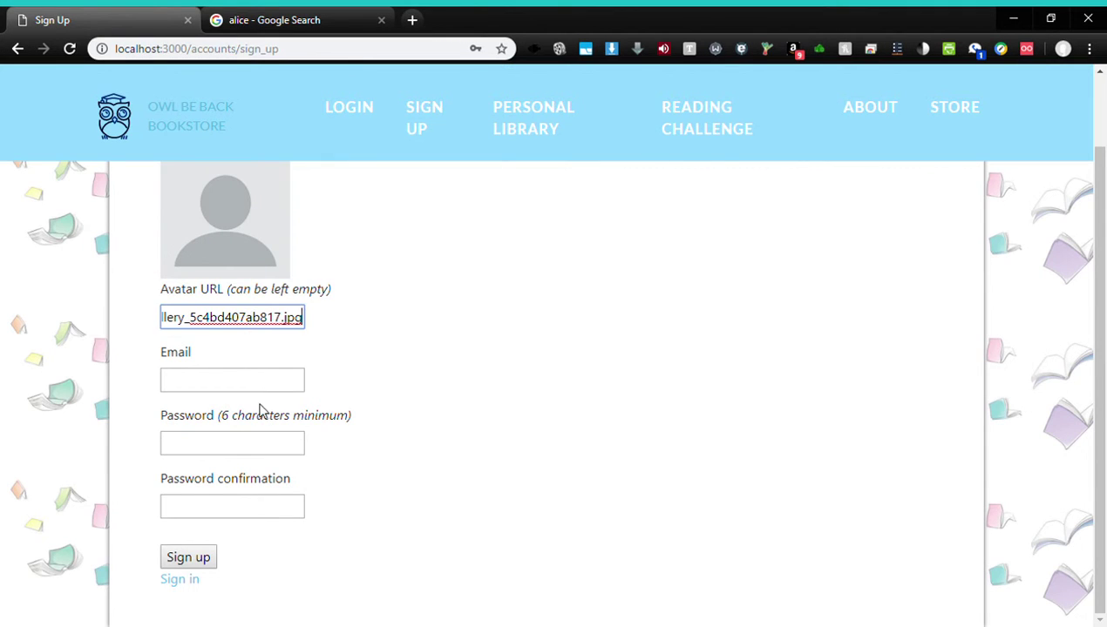
pyautogui.click(226, 381)
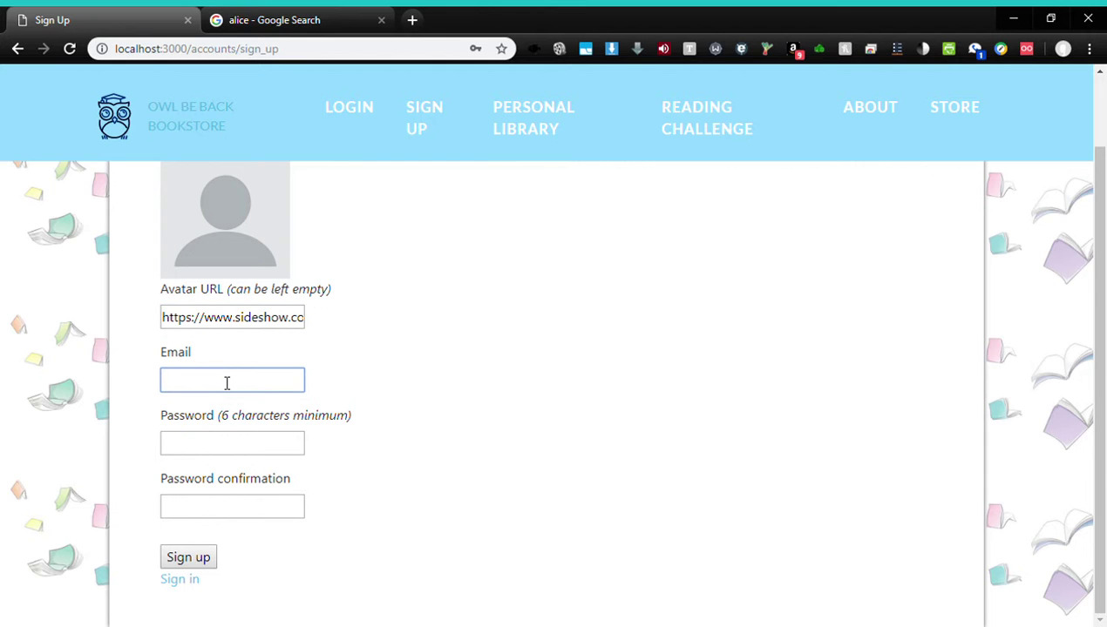
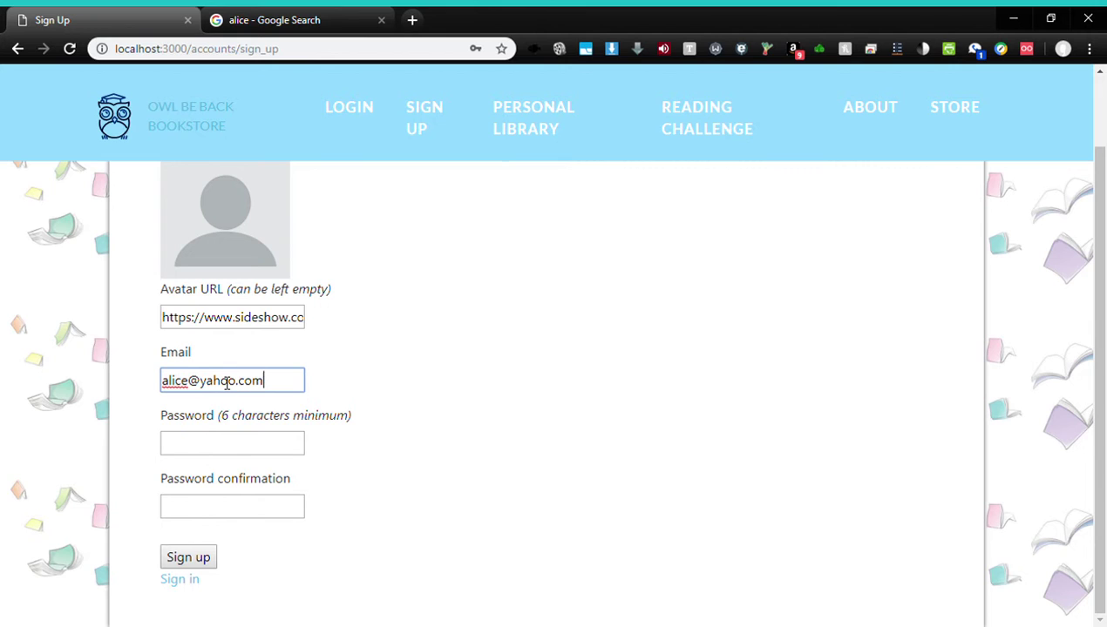
# Enter and confirm the account password, then create the account
pyautogui.click(205, 445)
pyautogui.write('passwo')
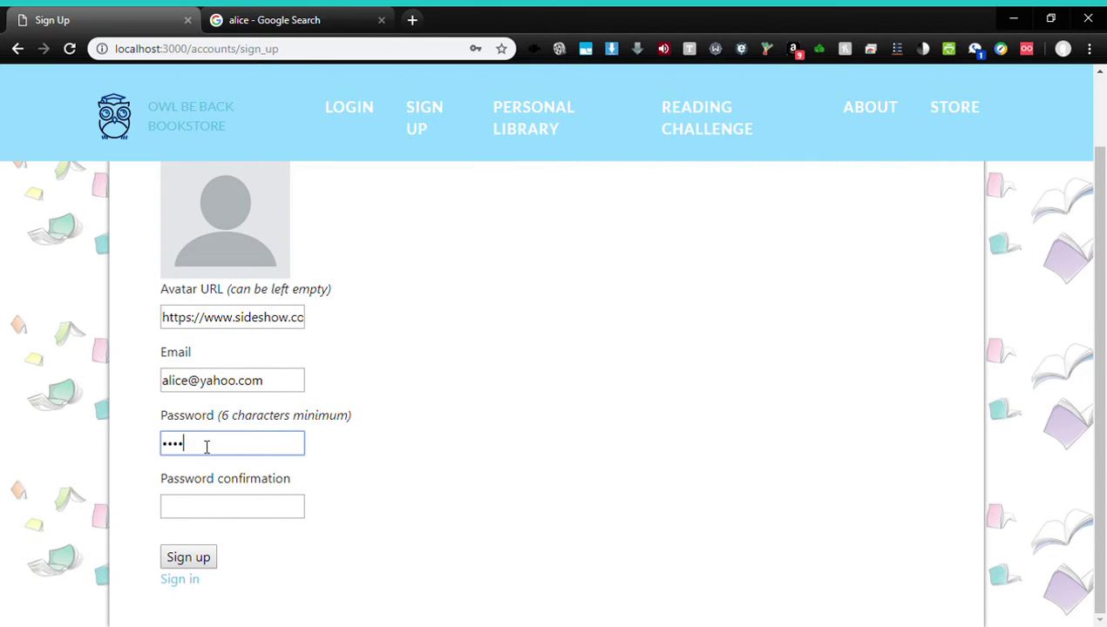
pyautogui.click(174, 516)
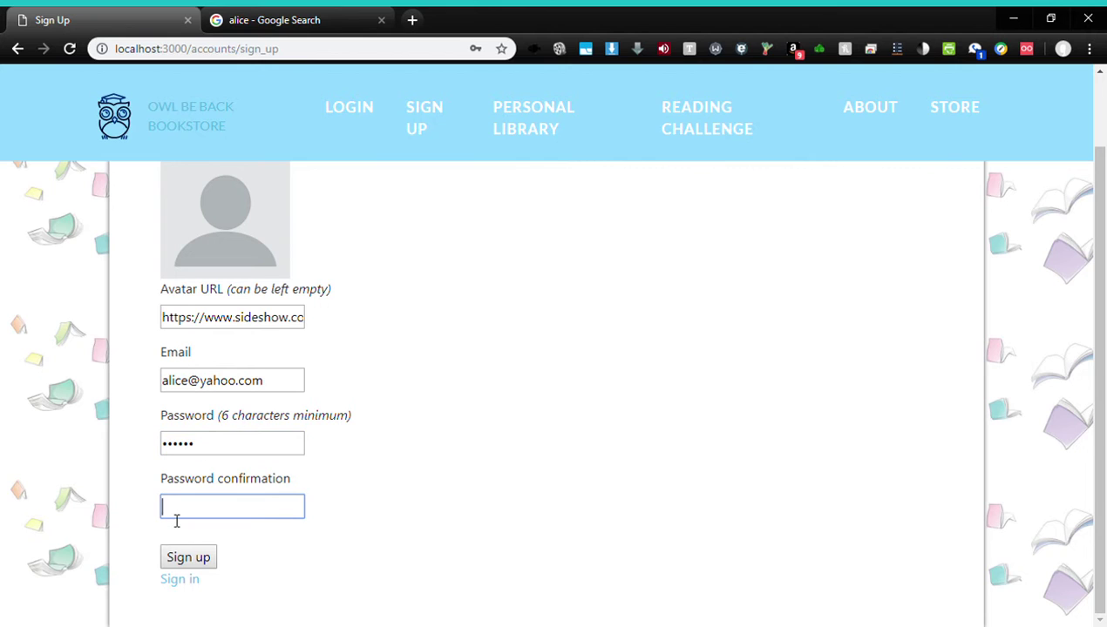
pyautogui.write('passwo')
pyautogui.click(192, 557)
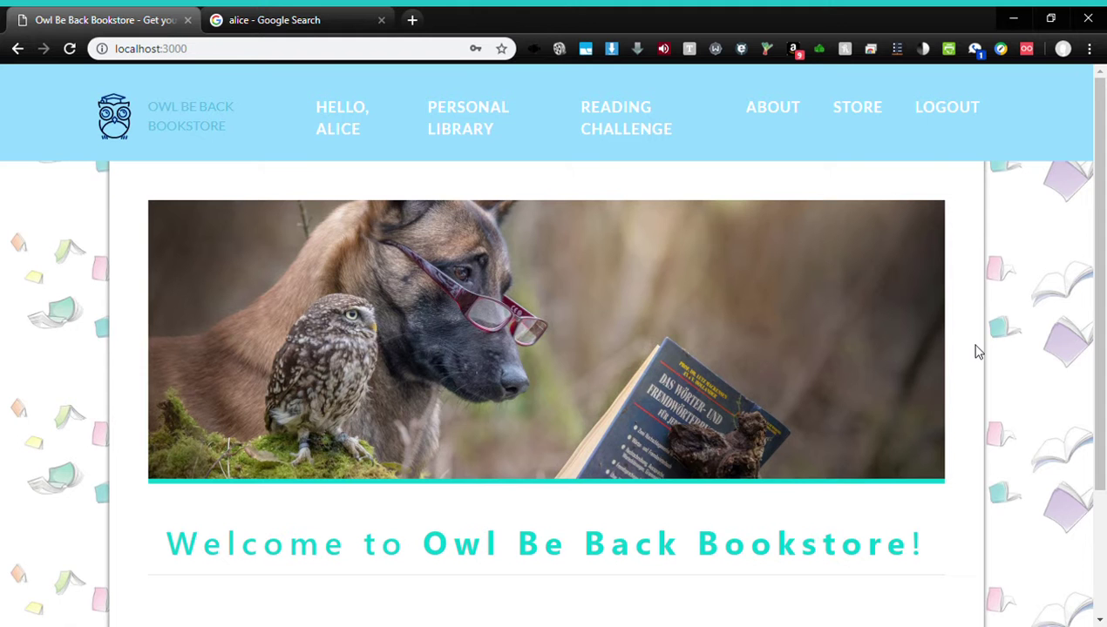
# Review the Edit Account page's avatar and empty subscriptions, then go to the store search
pyautogui.click(356, 126)
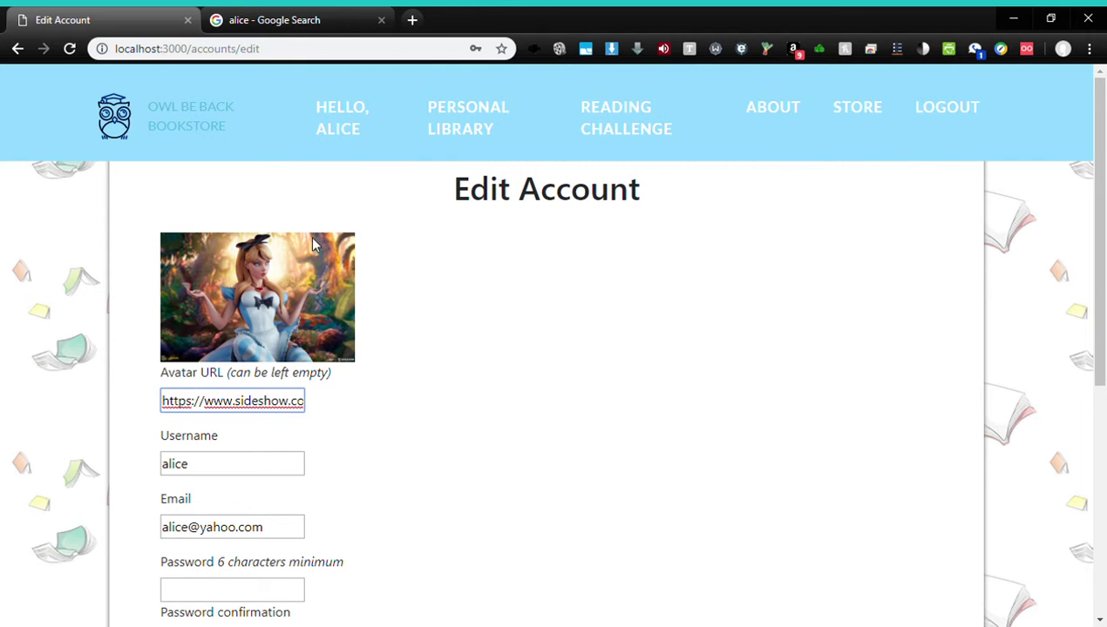
pyautogui.scroll(-2, 1103, 301)
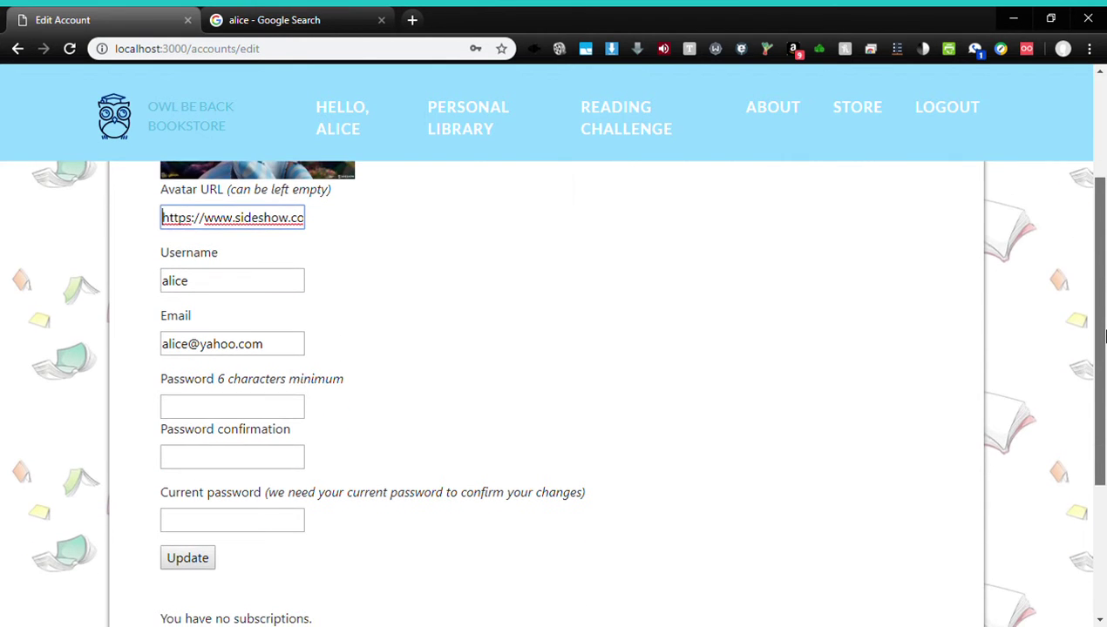
pyautogui.scroll(-1, 1103, 339)
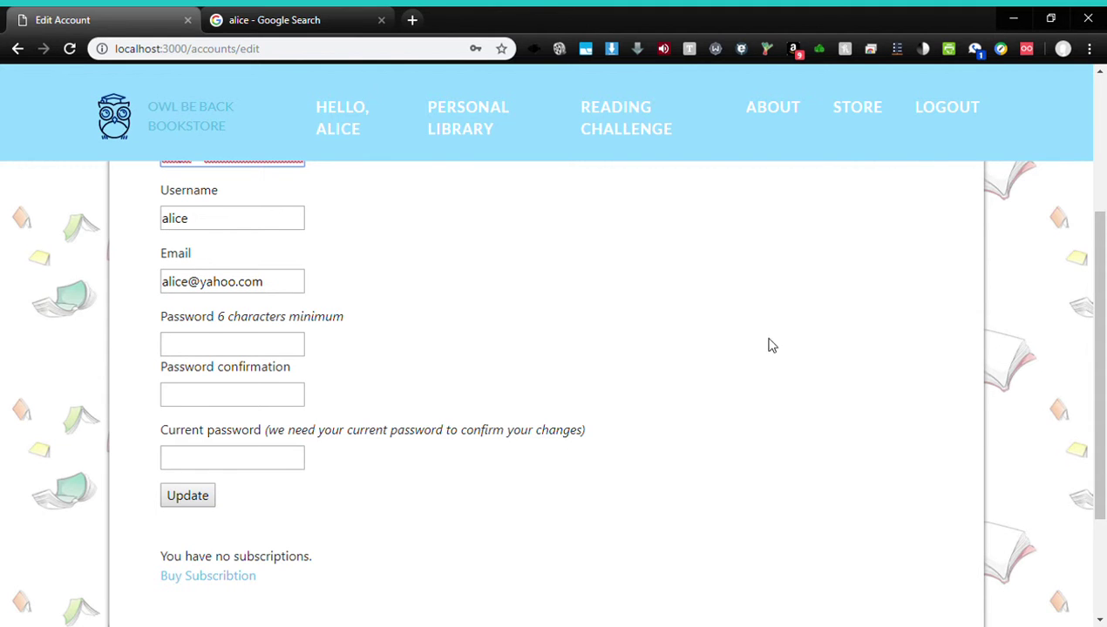
pyautogui.moveTo(1097, 397); pyautogui.dragTo(1101, 425)
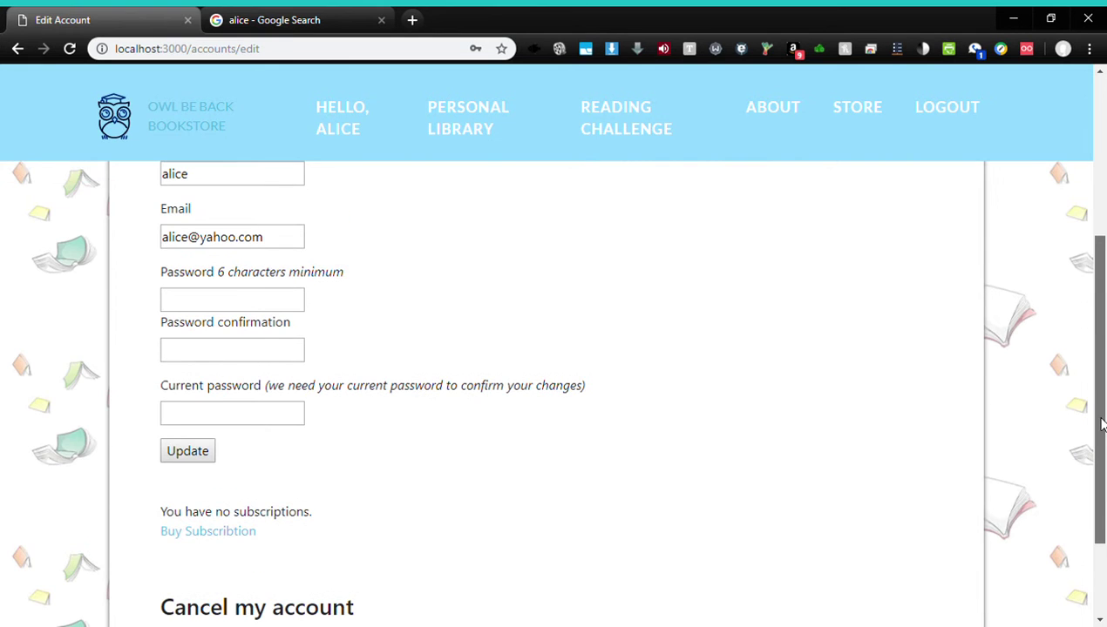
pyautogui.moveTo(1100, 425); pyautogui.dragTo(1105, 492)
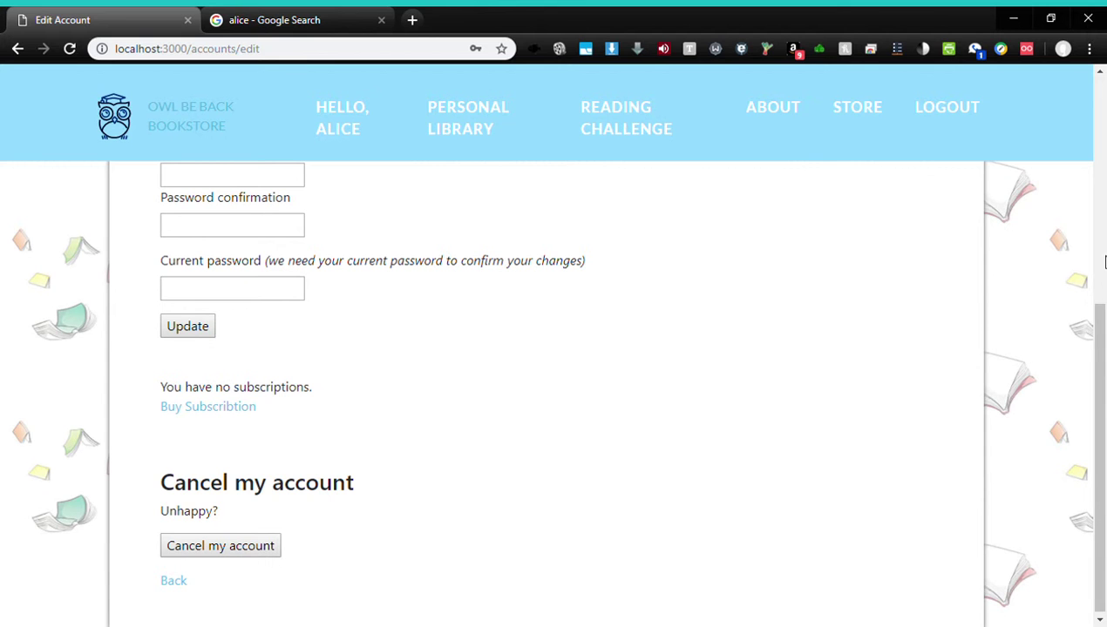
pyautogui.moveTo(1094, 361); pyautogui.dragTo(1096, 157)
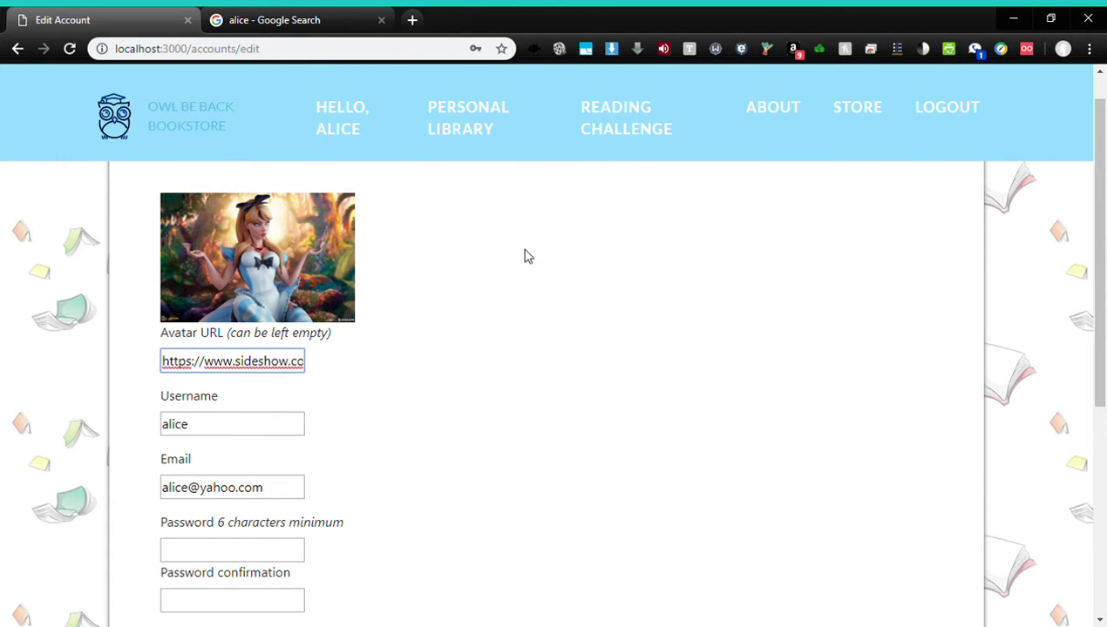
pyautogui.click(841, 122)
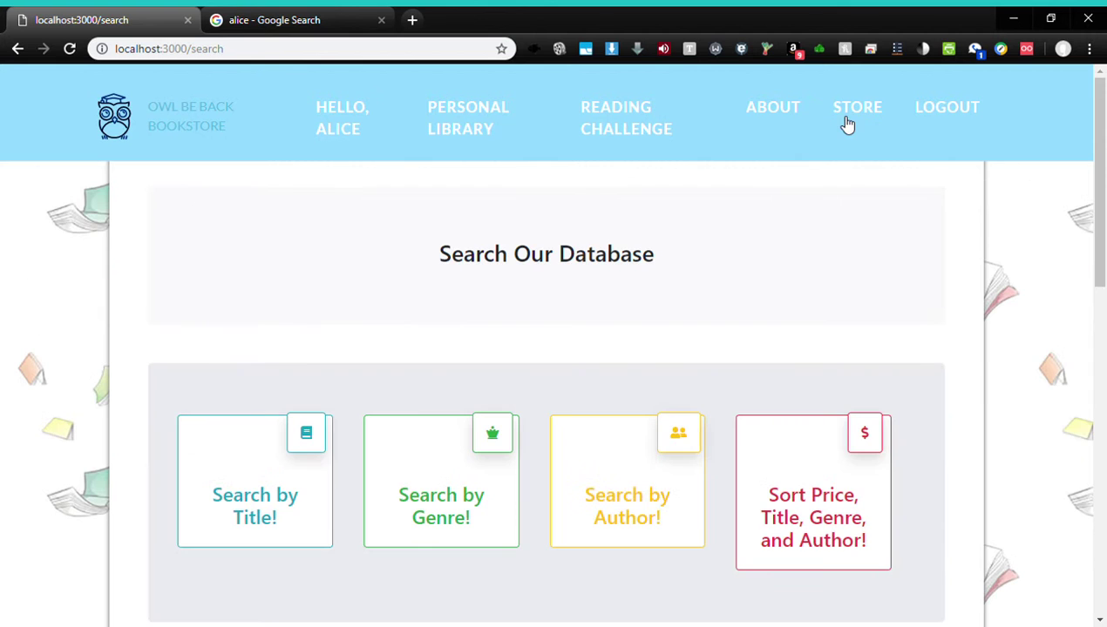
# Open Harry Potter and the Sorcercer's Stone from the book table and scroll through its reviews
pyautogui.moveTo(1105, 178); pyautogui.dragTo(1105, 377)
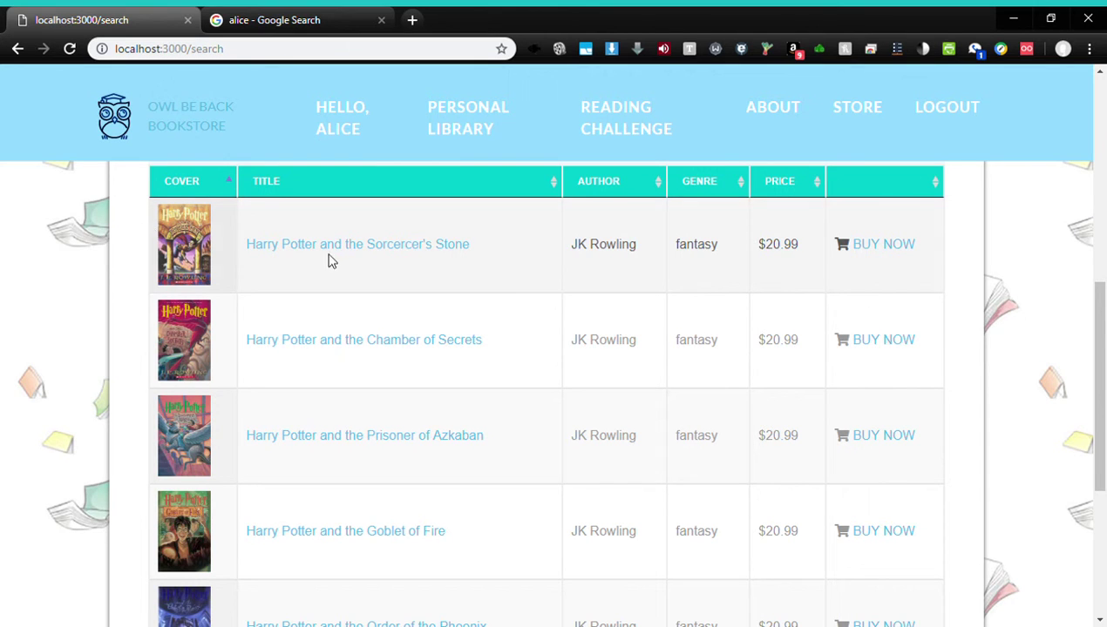
pyautogui.click(441, 251)
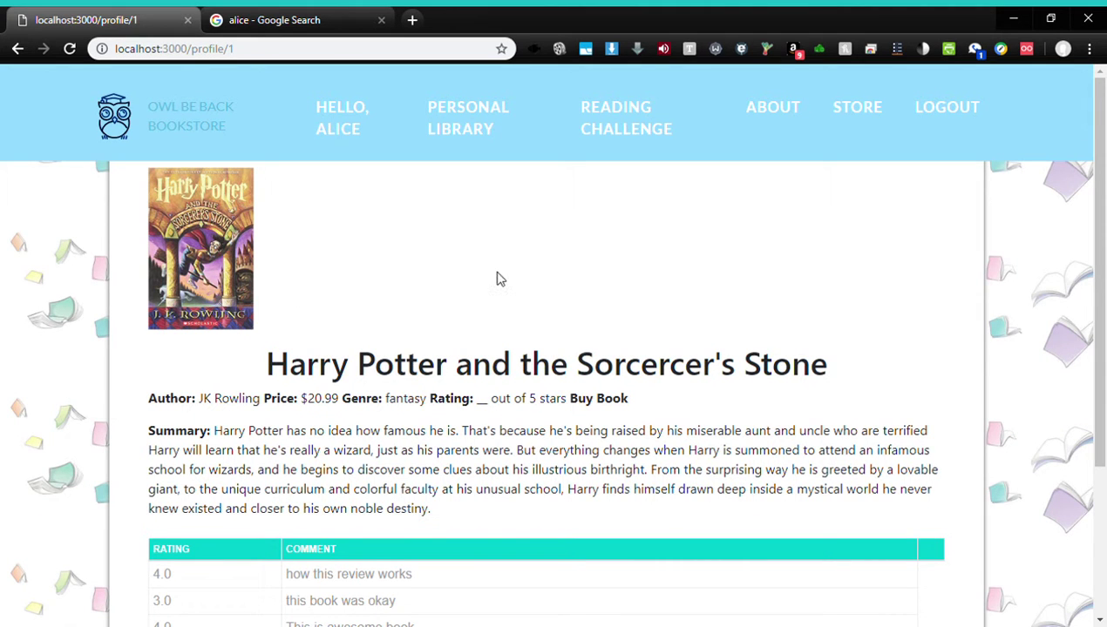
pyautogui.moveTo(1103, 223); pyautogui.dragTo(1103, 323)
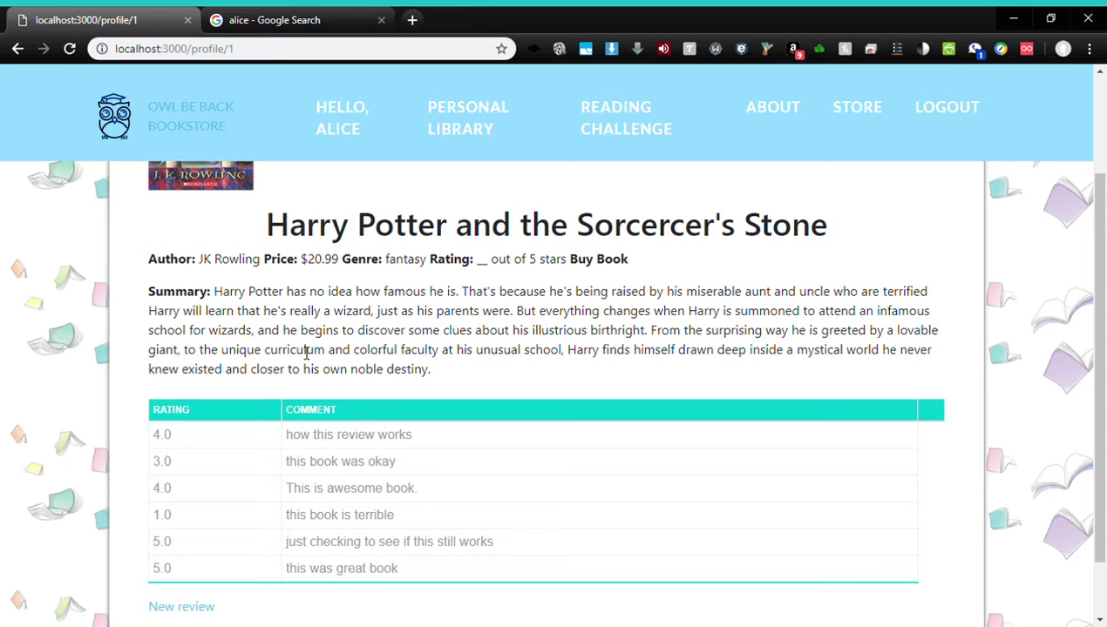
pyautogui.moveTo(1103, 252); pyautogui.dragTo(1103, 309)
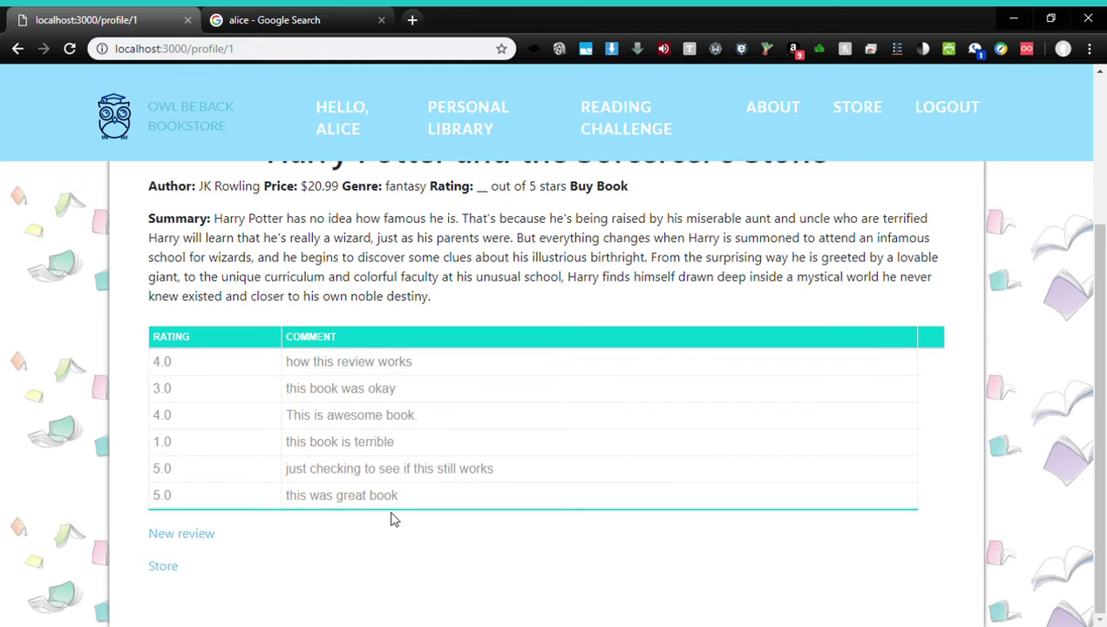
pyautogui.click(202, 535)
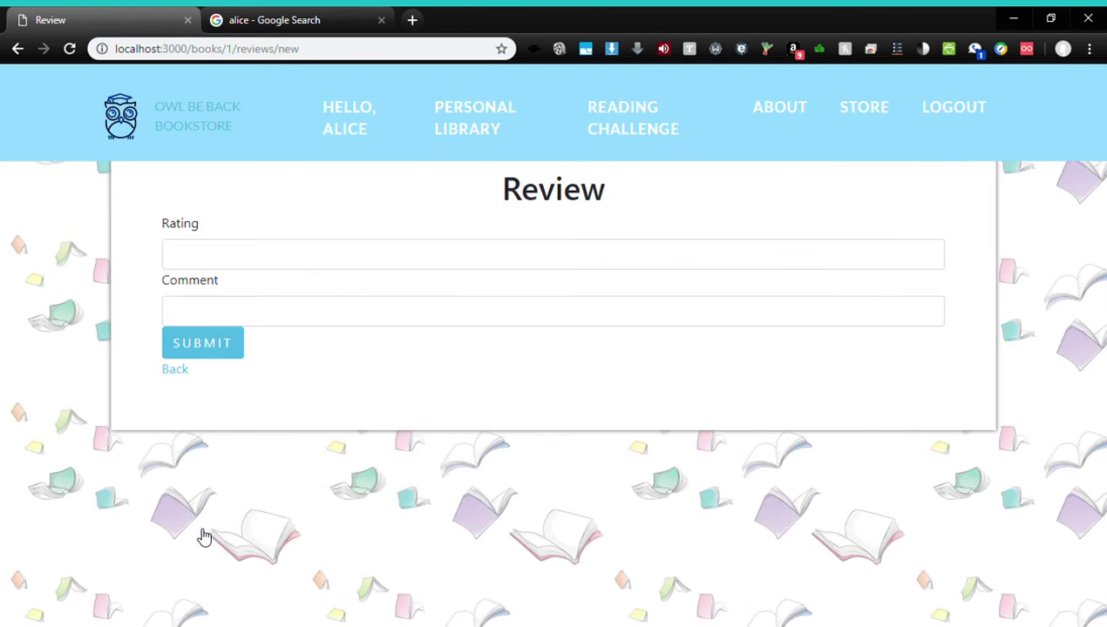
# Submit a rating 5 review with comment 'this was great book2' for Sorcercer's Stone
pyautogui.click(291, 255)
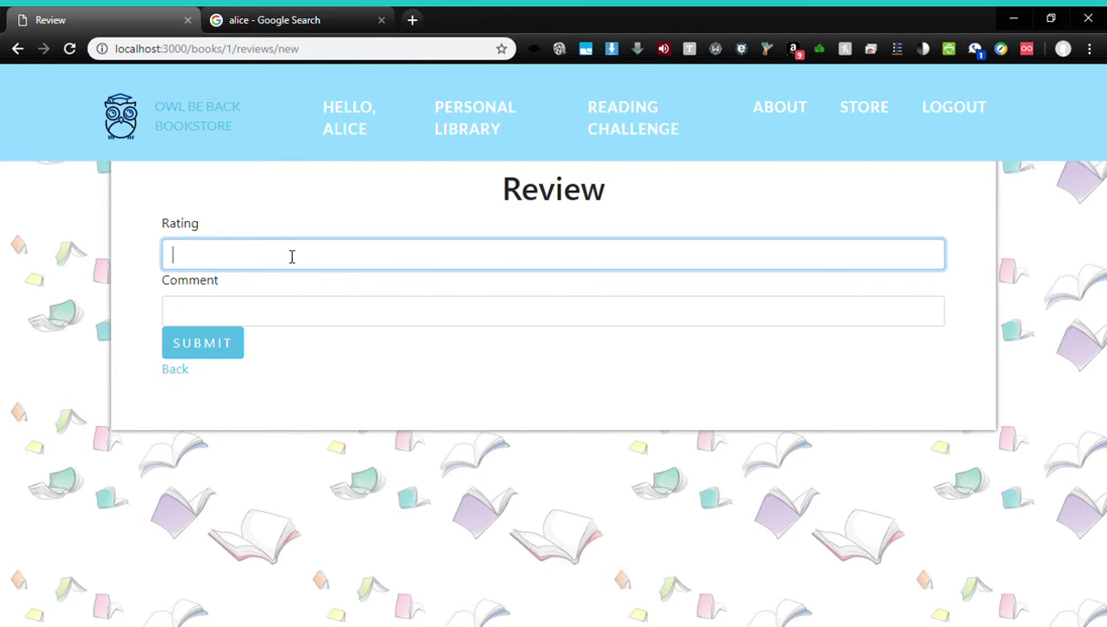
pyautogui.write('5')
pyautogui.click(293, 318)
pyautogui.click(271, 495)
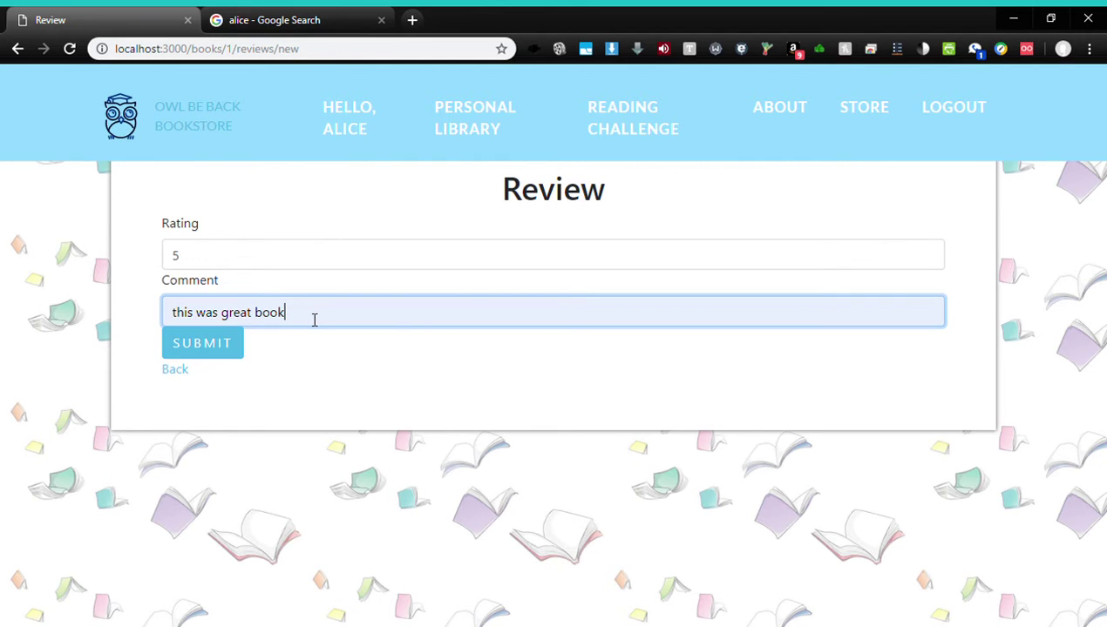
pyautogui.write('2')
pyautogui.click(242, 346)
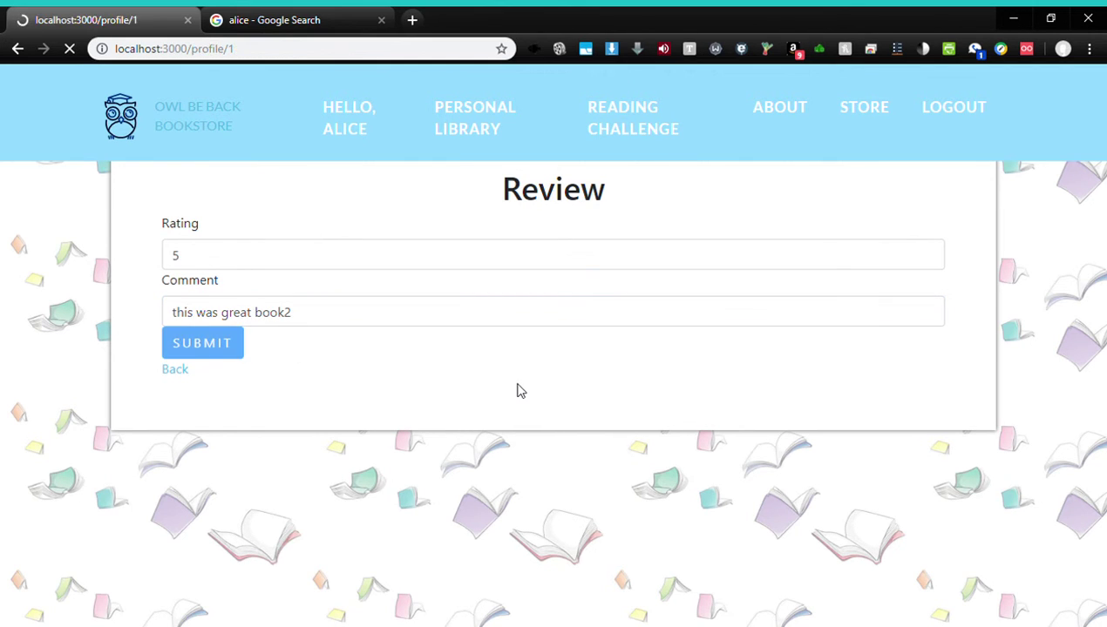
pyautogui.moveTo(1103, 276); pyautogui.dragTo(1103, 380)
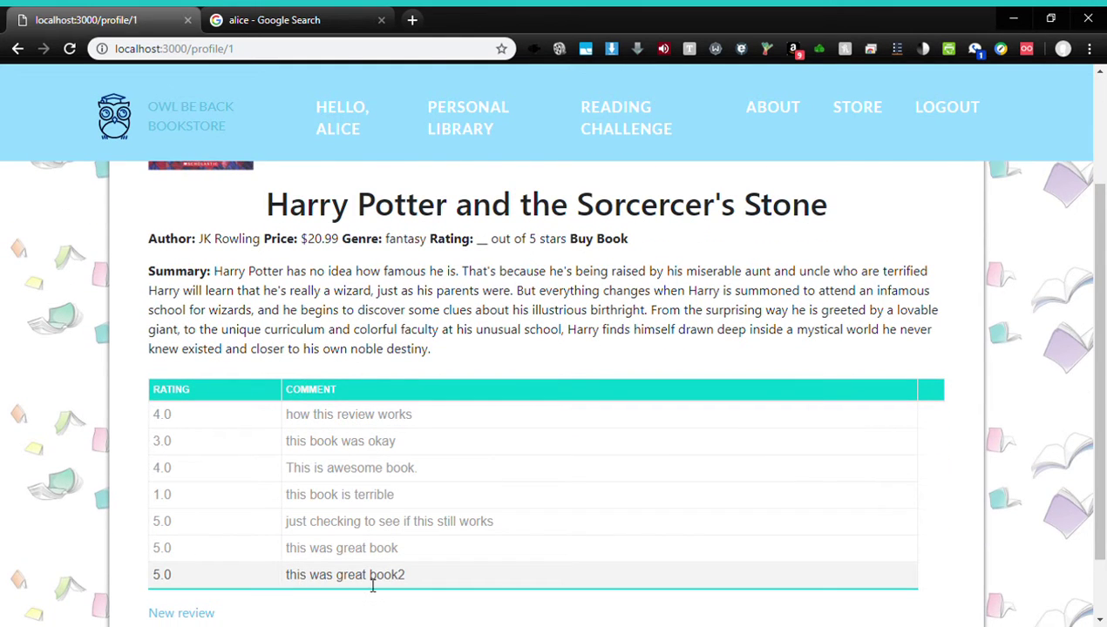
# Scroll the book page and return to the STORE catalogue
pyautogui.moveTo(1103, 226); pyautogui.dragTo(1103, 266)
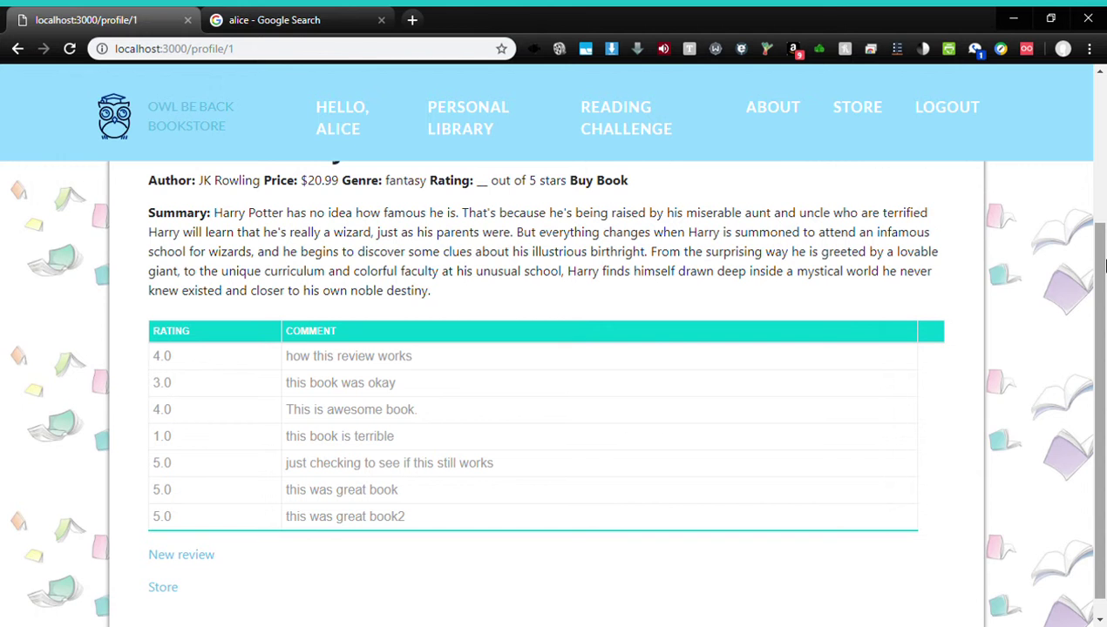
pyautogui.moveTo(1103, 266); pyautogui.dragTo(1103, 139)
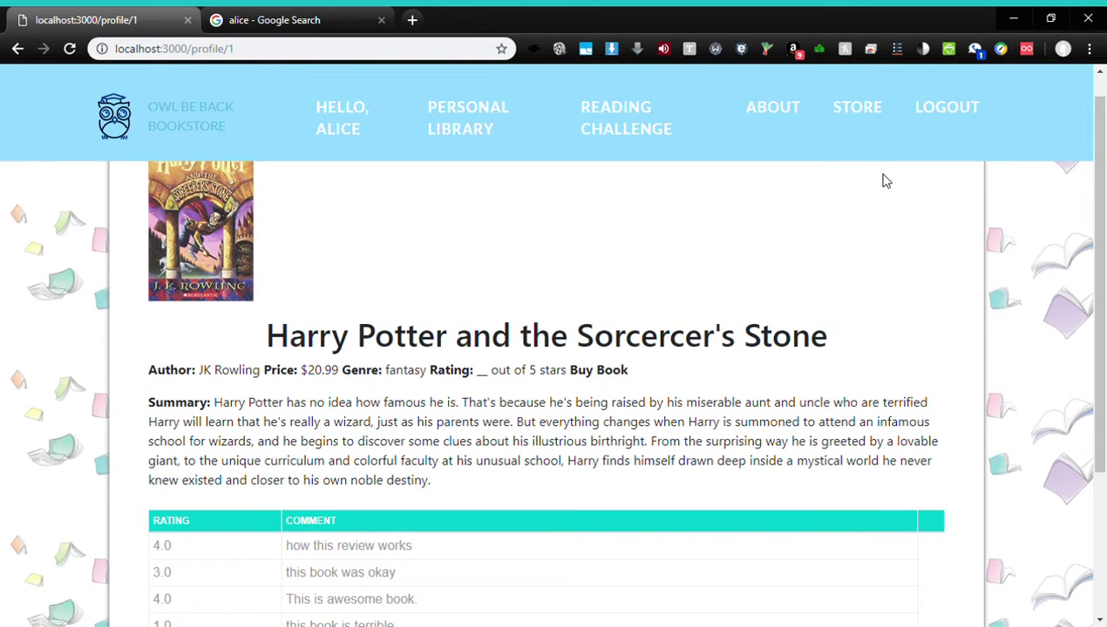
pyautogui.click(847, 112)
# Sort the book table by price, genre, author, then title ascending and descending
pyautogui.moveTo(1103, 203); pyautogui.dragTo(1103, 345)
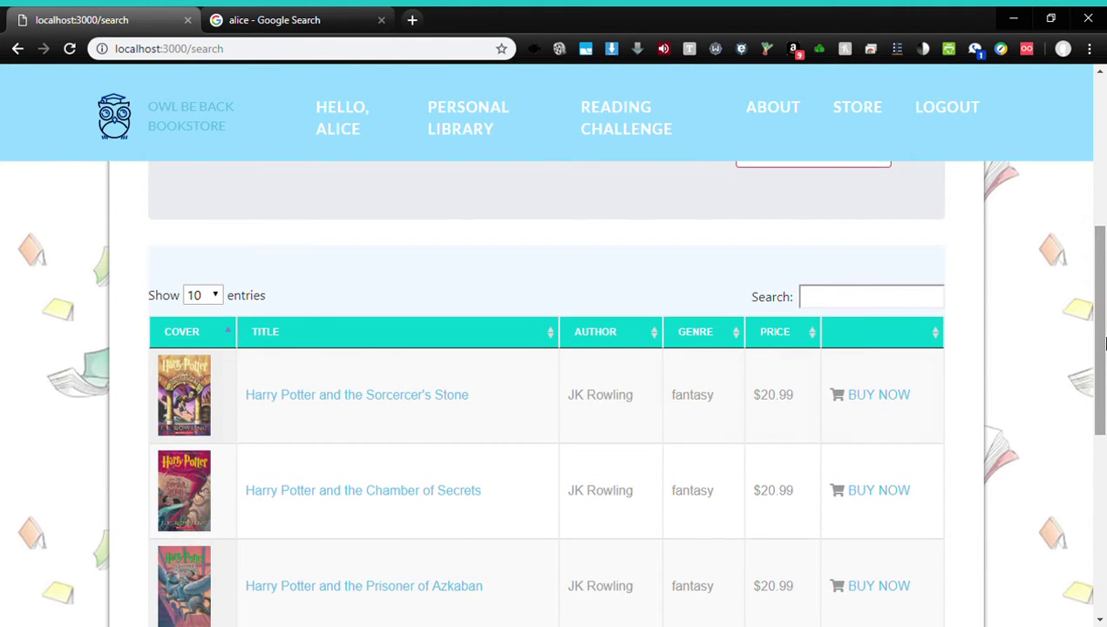
pyautogui.click(782, 332)
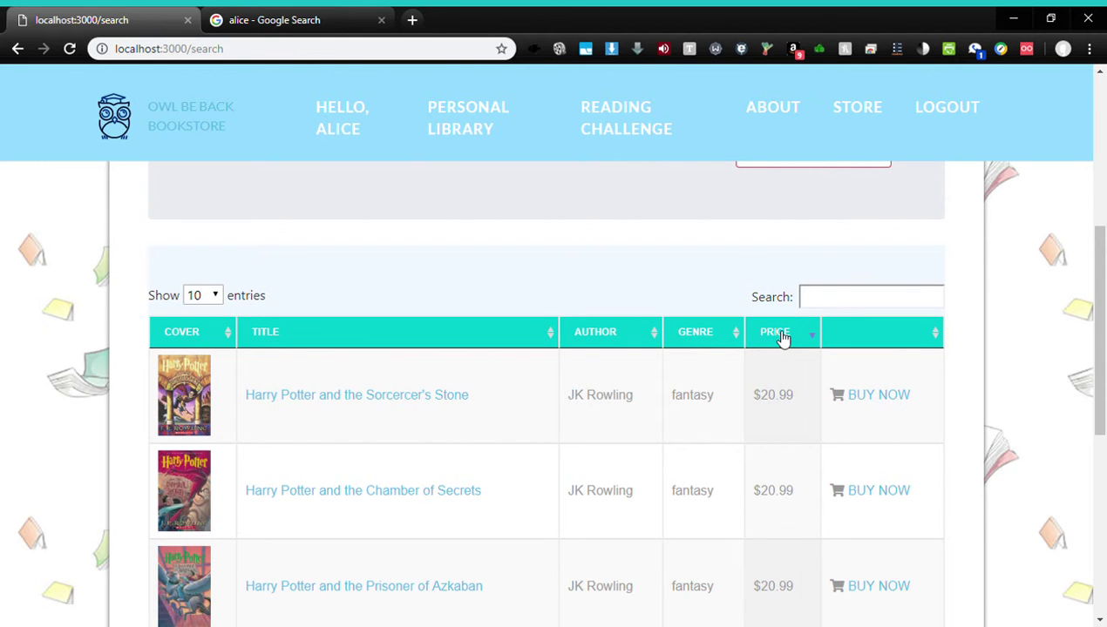
pyautogui.click(724, 340)
pyautogui.click(647, 338)
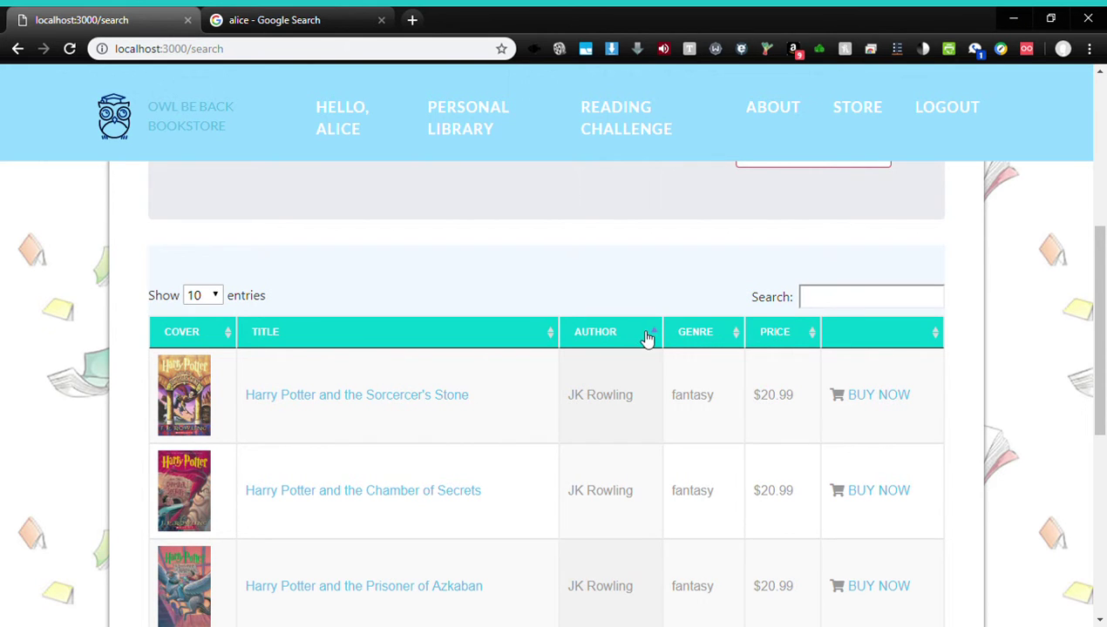
pyautogui.click(449, 339)
pyautogui.click(449, 339)
pyautogui.click(449, 339)
# Search the table for 'harry potter and the cha' to leave only Chamber of Secrets
pyautogui.click(853, 308)
pyautogui.write('har')
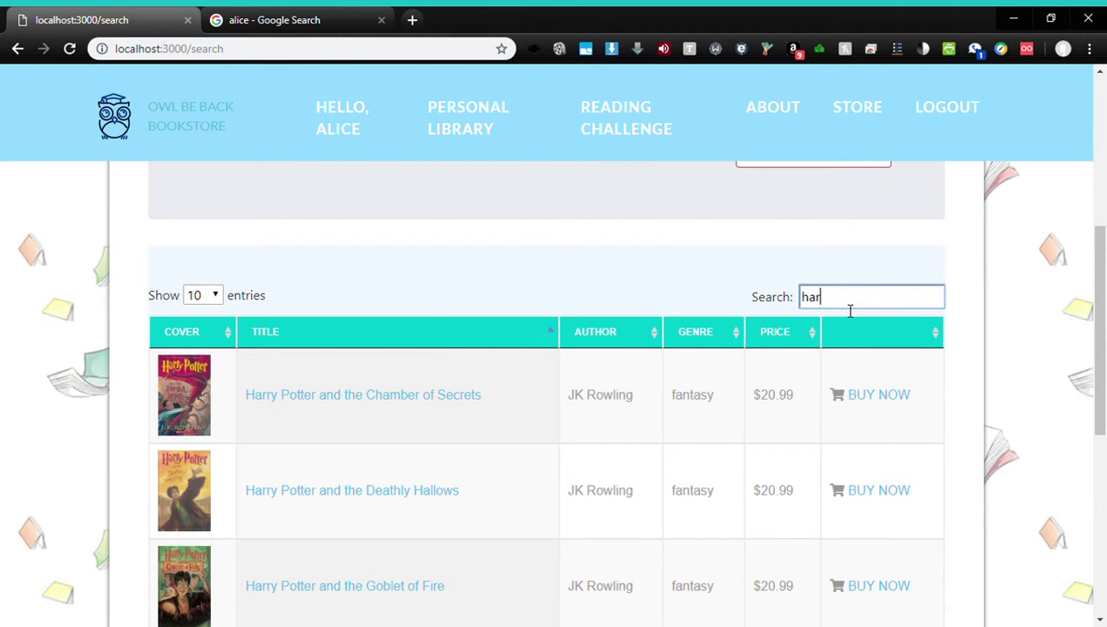
pyautogui.write('ry')
pyautogui.write('poter')
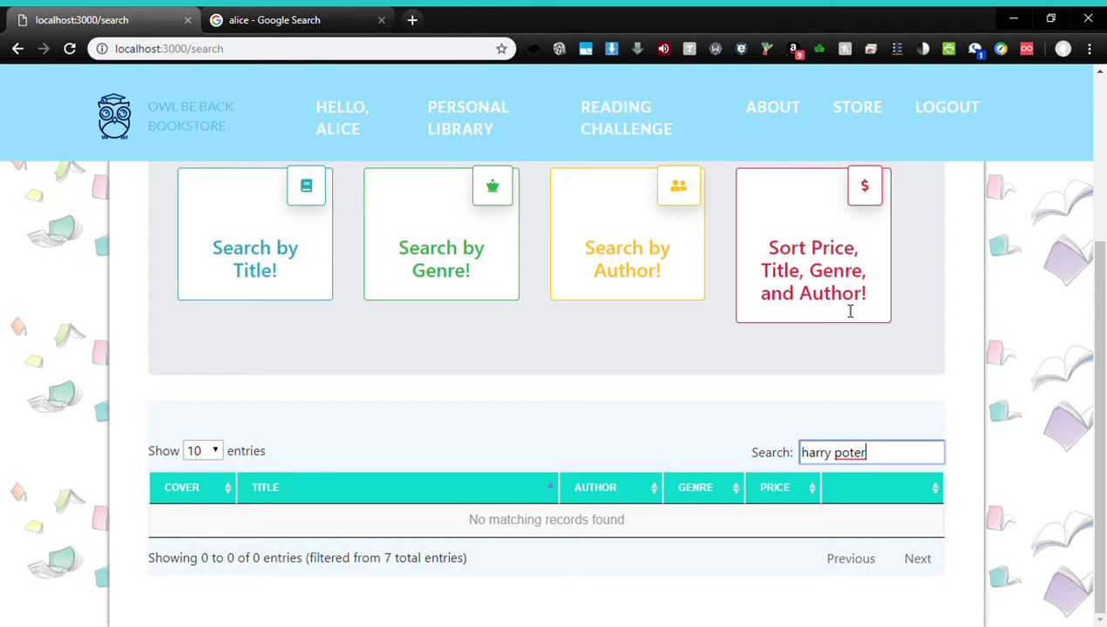
pyautogui.press('BackSpace')
pyautogui.press('BackSpace')
pyautogui.press('BackSpace')
pyautogui.press('BackSpace')
pyautogui.write('otter and ')
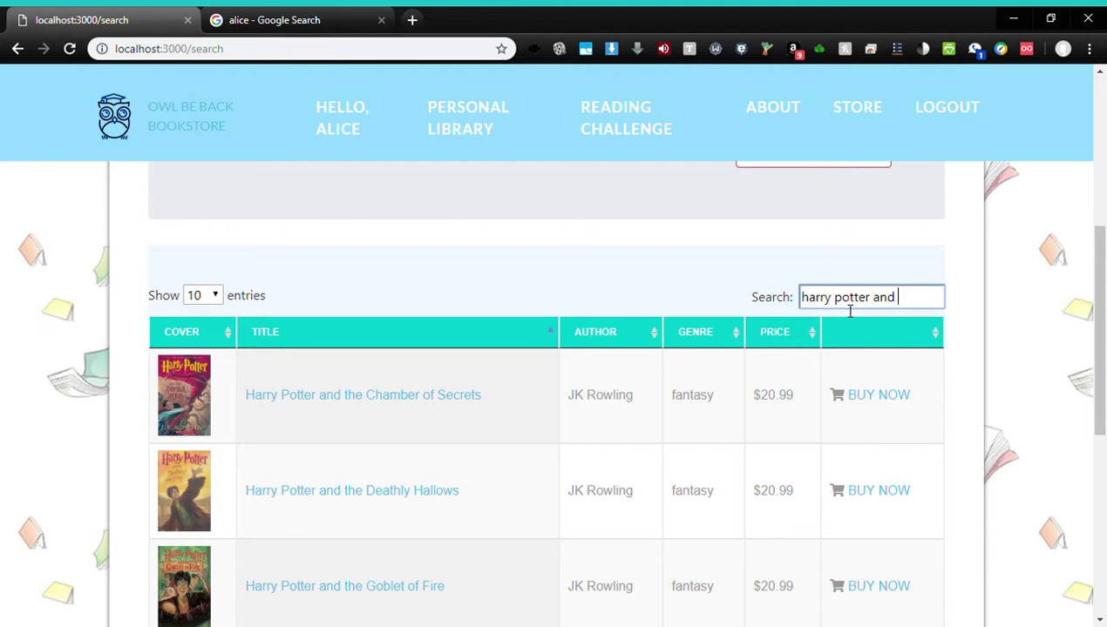
pyautogui.write('the cha')
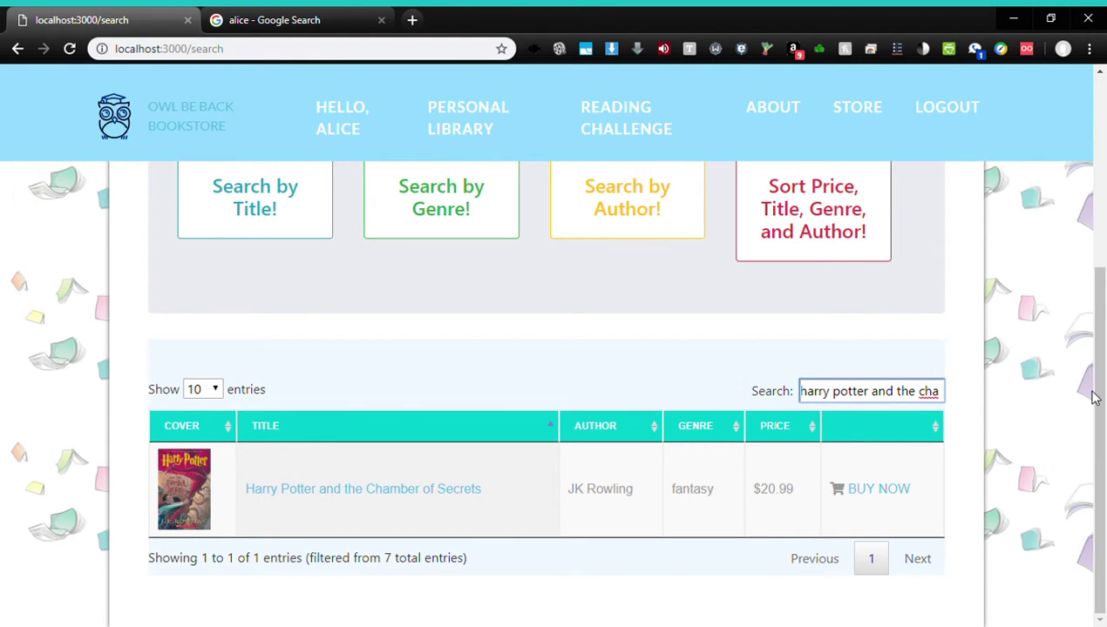
pyautogui.scroll(1, 1011, 479)
pyautogui.scroll(-1, 968, 532)
# Buy Chamber of Secrets without a coupon for $27.75 and view the order confirmation
pyautogui.click(902, 498)
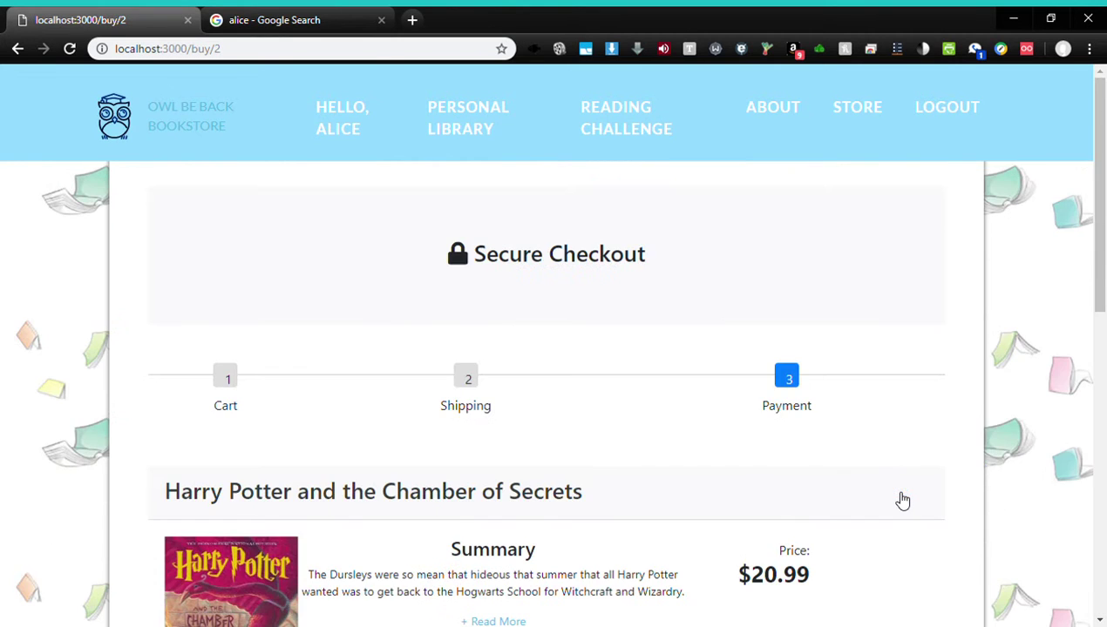
pyautogui.moveTo(1103, 245); pyautogui.dragTo(1103, 463)
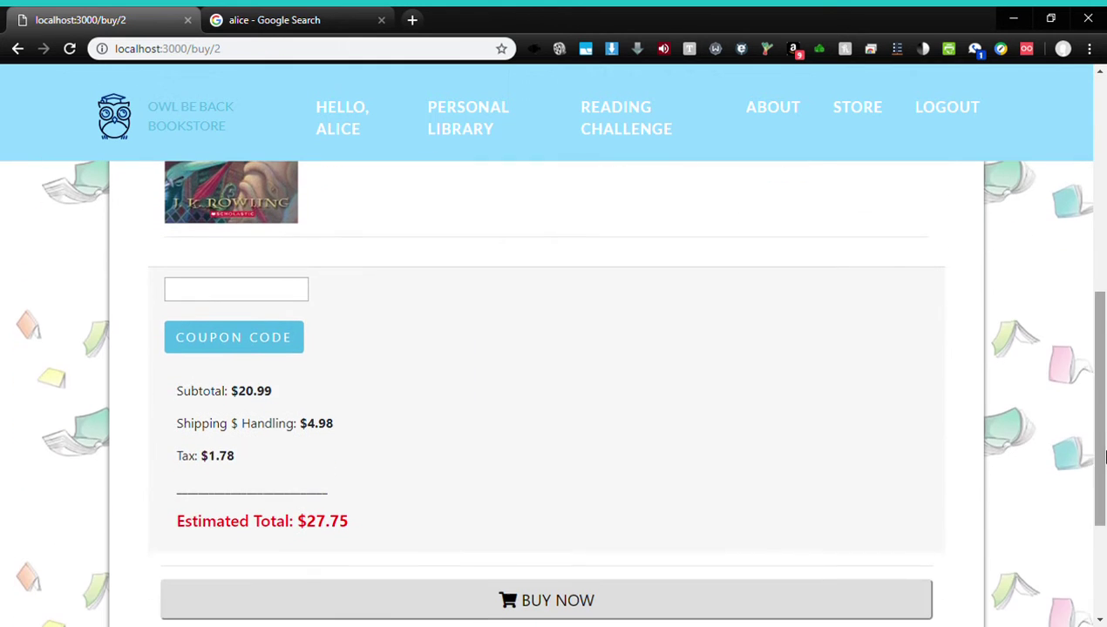
pyautogui.click(269, 299)
pyautogui.click(464, 374)
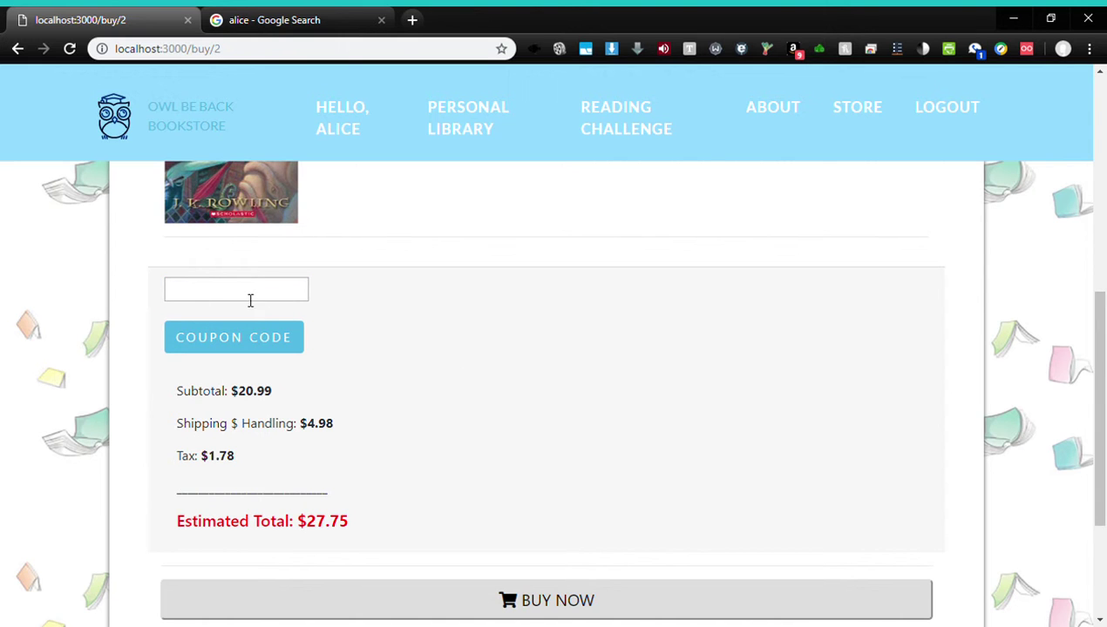
pyautogui.moveTo(1095, 378); pyautogui.dragTo(1077, 445)
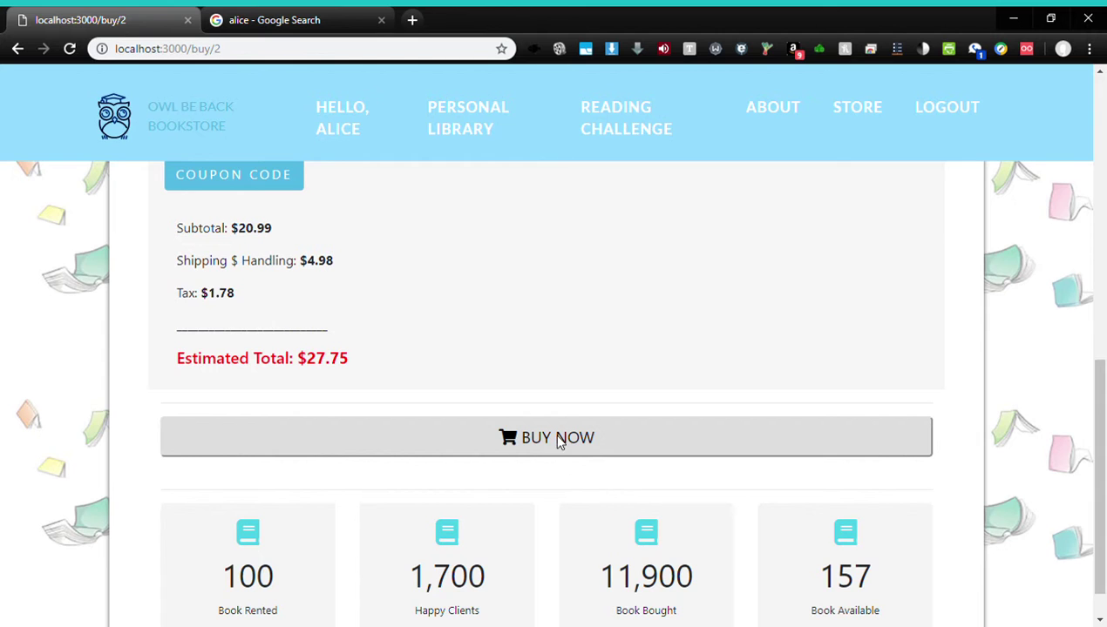
pyautogui.click(559, 442)
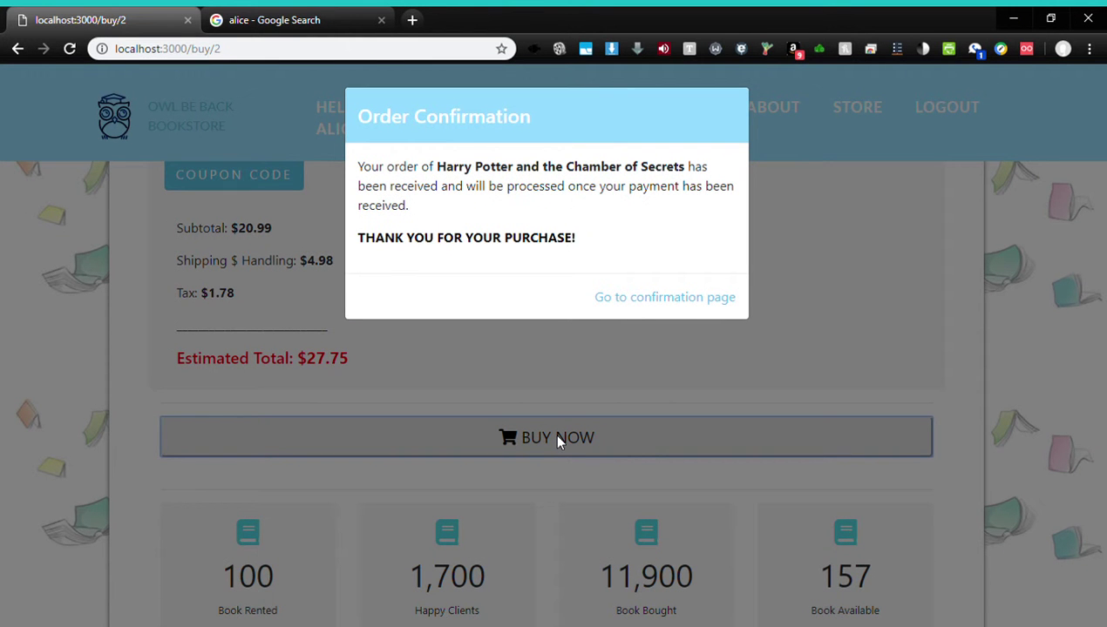
pyautogui.click(679, 299)
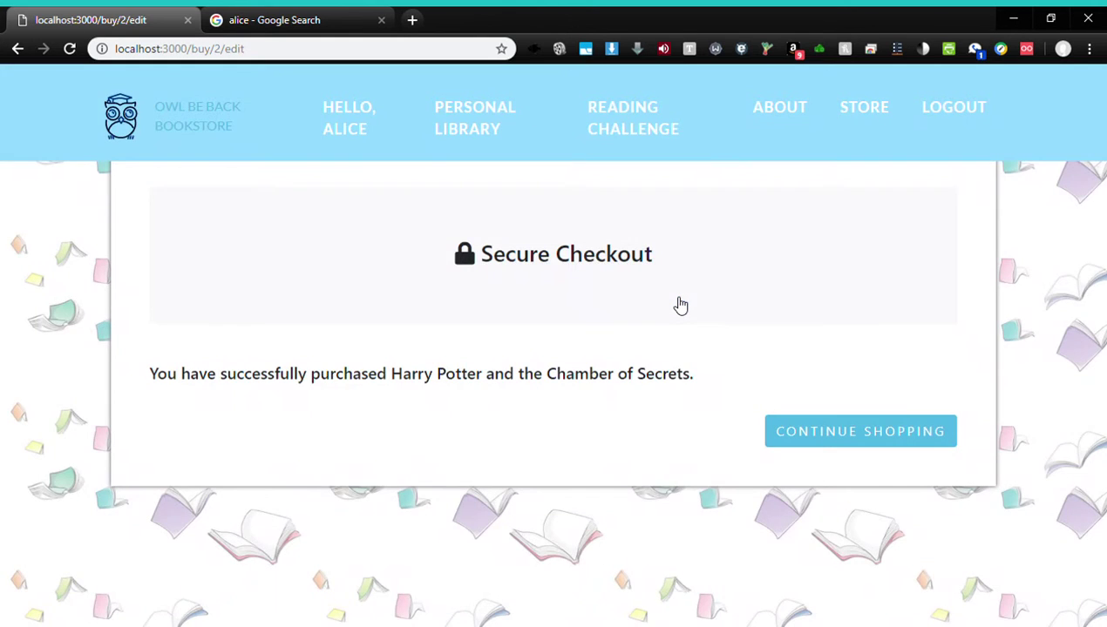
pyautogui.click(867, 444)
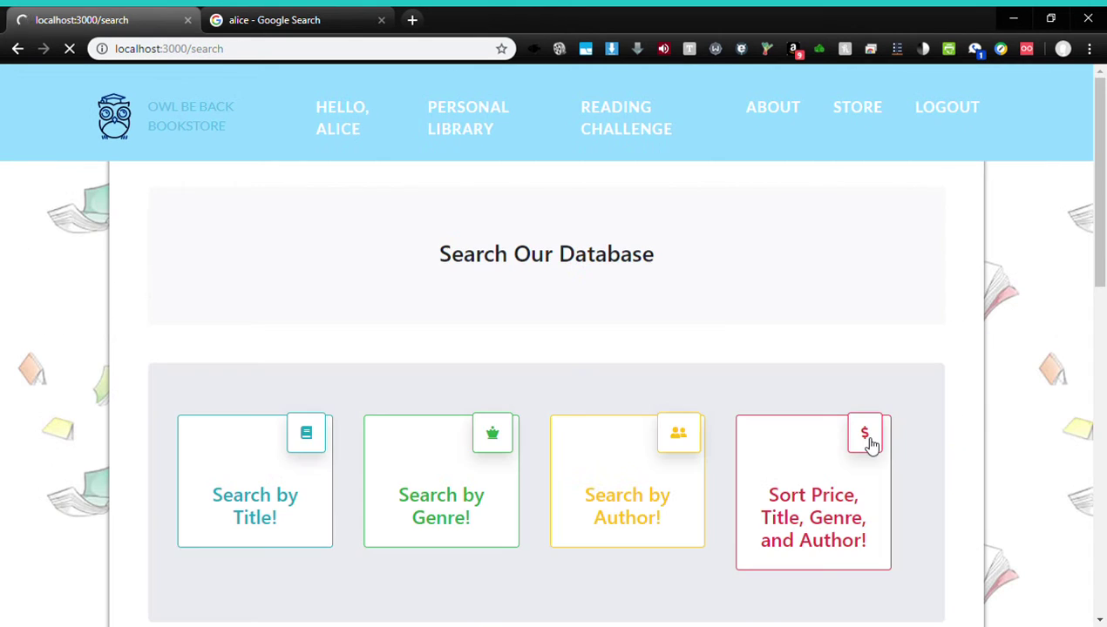
pyautogui.click(359, 128)
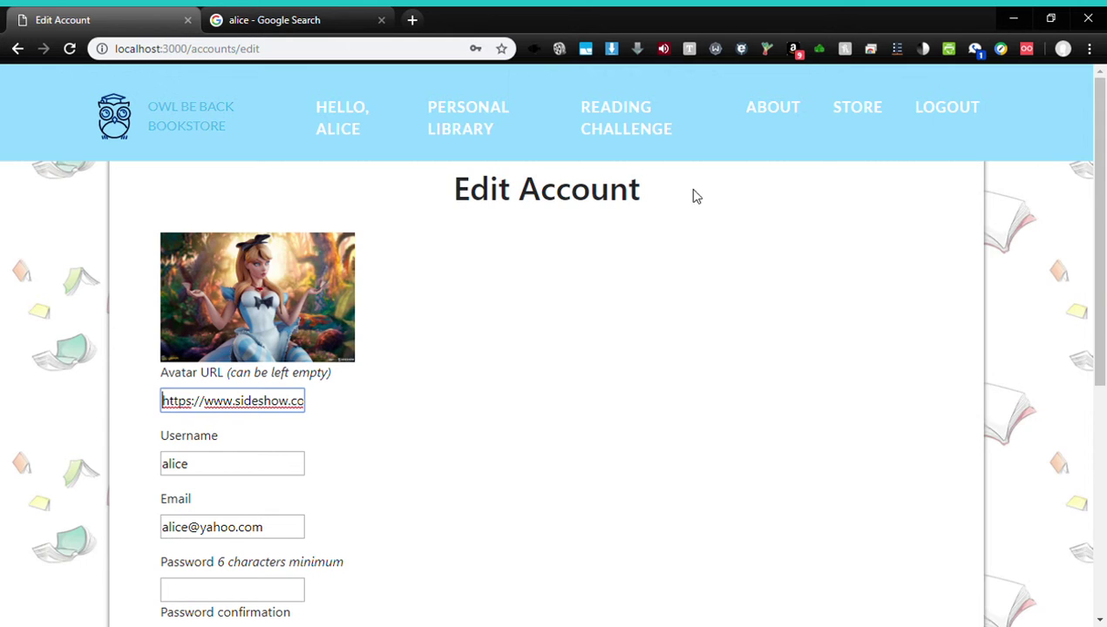
pyautogui.moveTo(1095, 174); pyautogui.dragTo(1103, 395)
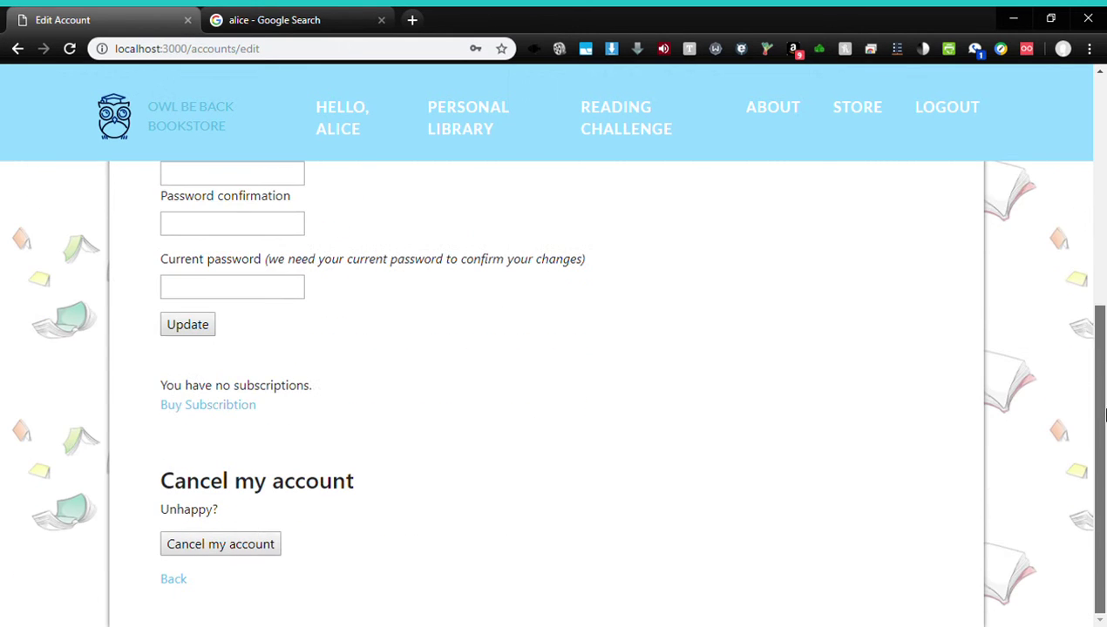
pyautogui.click(233, 408)
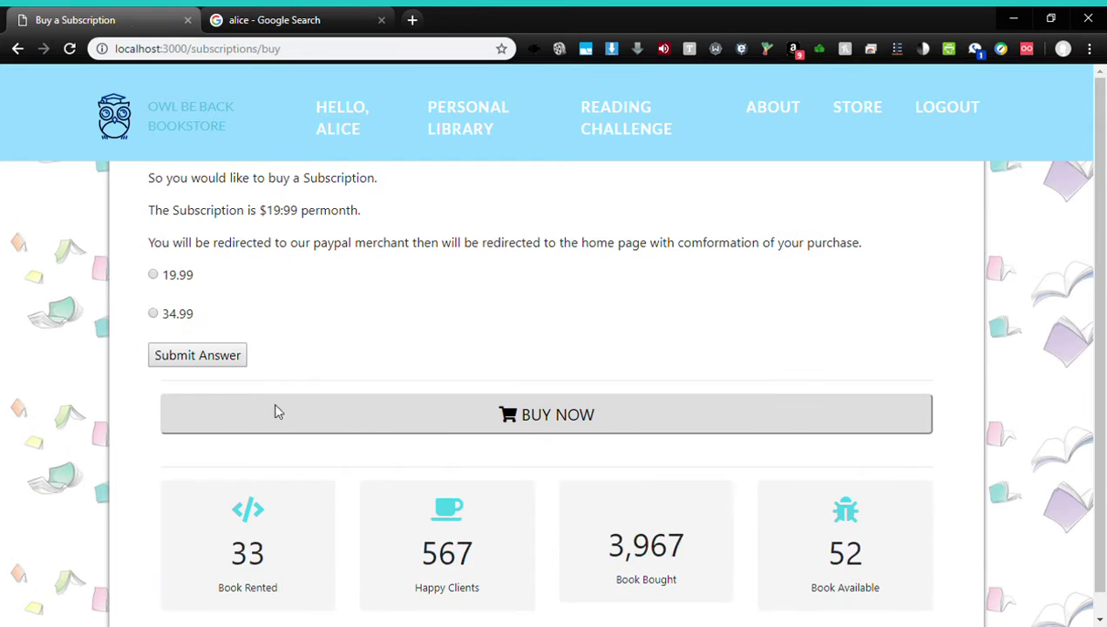
# Submit the $19.99 subscription plan, then return to Buy a Subscription after the NoMethodError
pyautogui.click(153, 275)
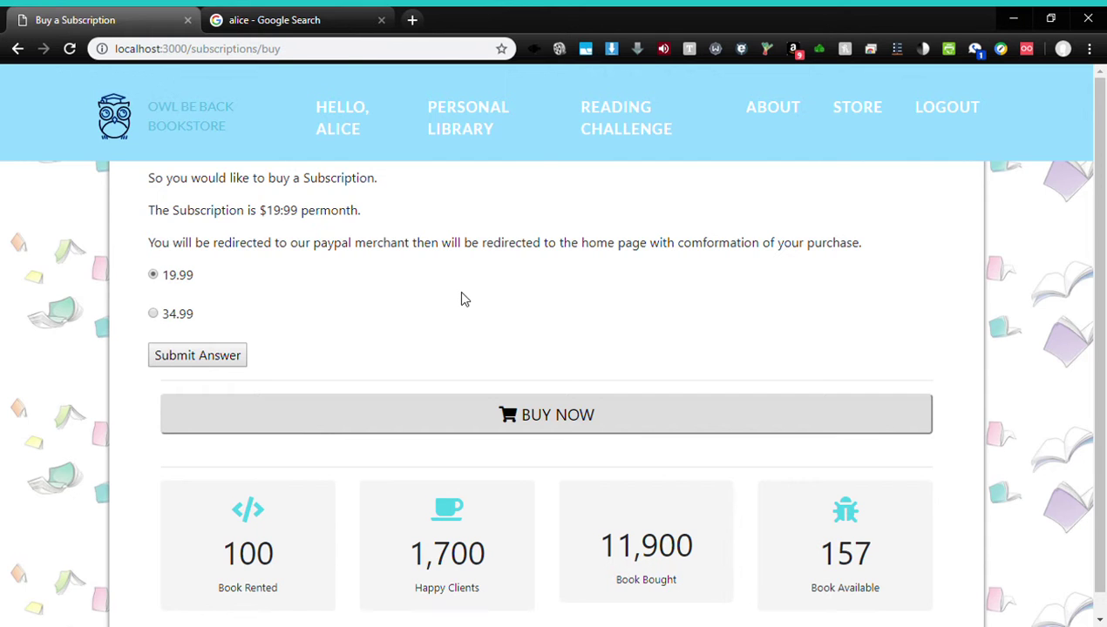
pyautogui.click(241, 361)
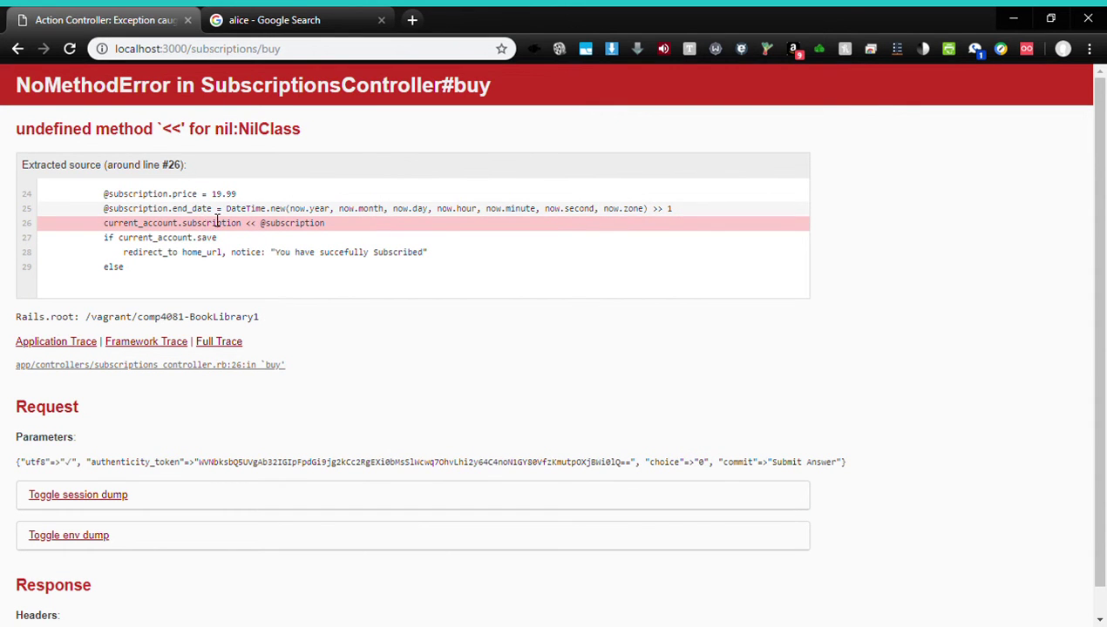
pyautogui.click(18, 49)
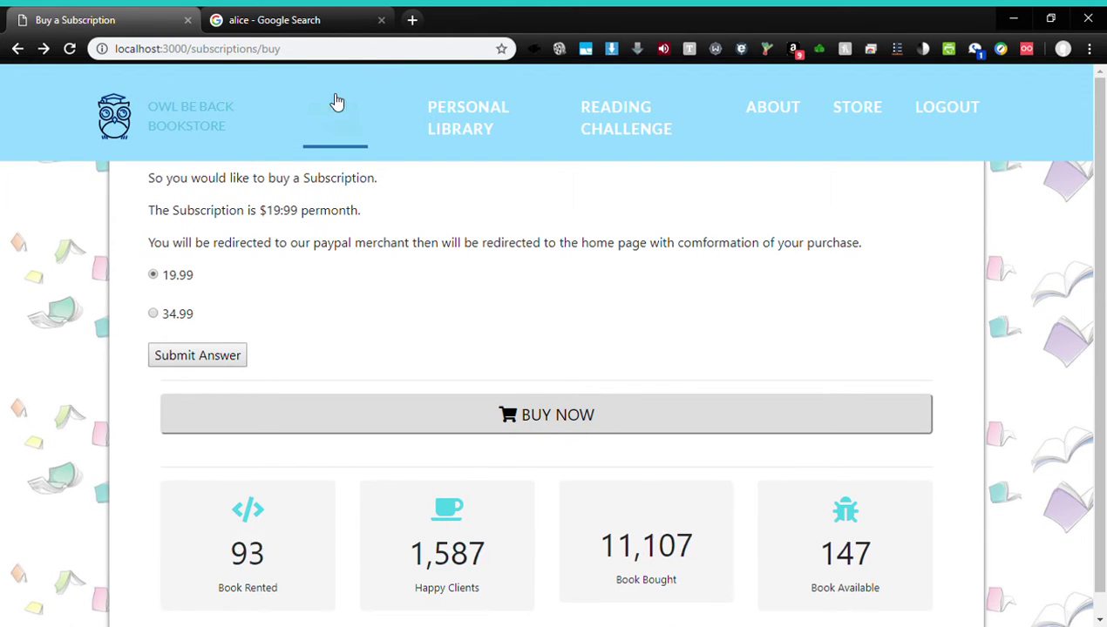
pyautogui.click(351, 128)
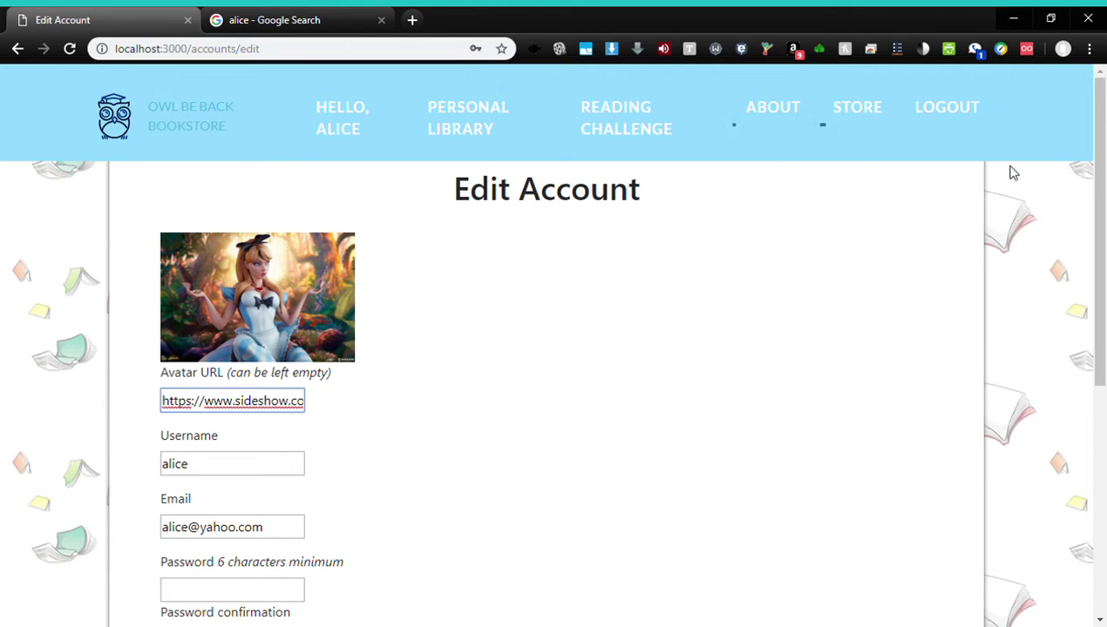
pyautogui.click(202, 124)
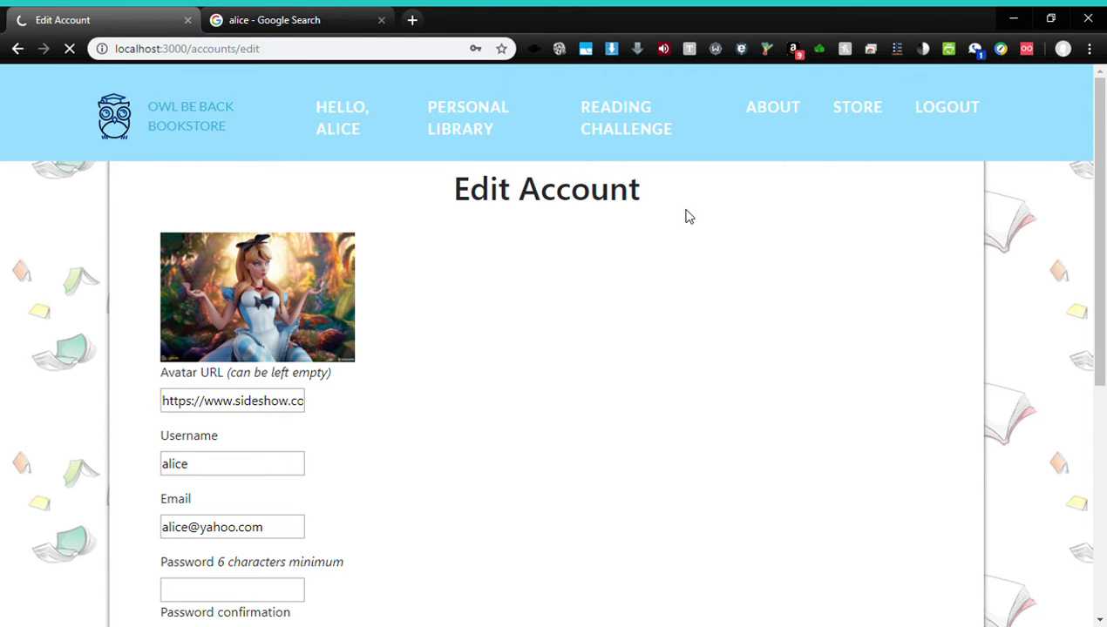
pyautogui.scroll(-2, 950, 361)
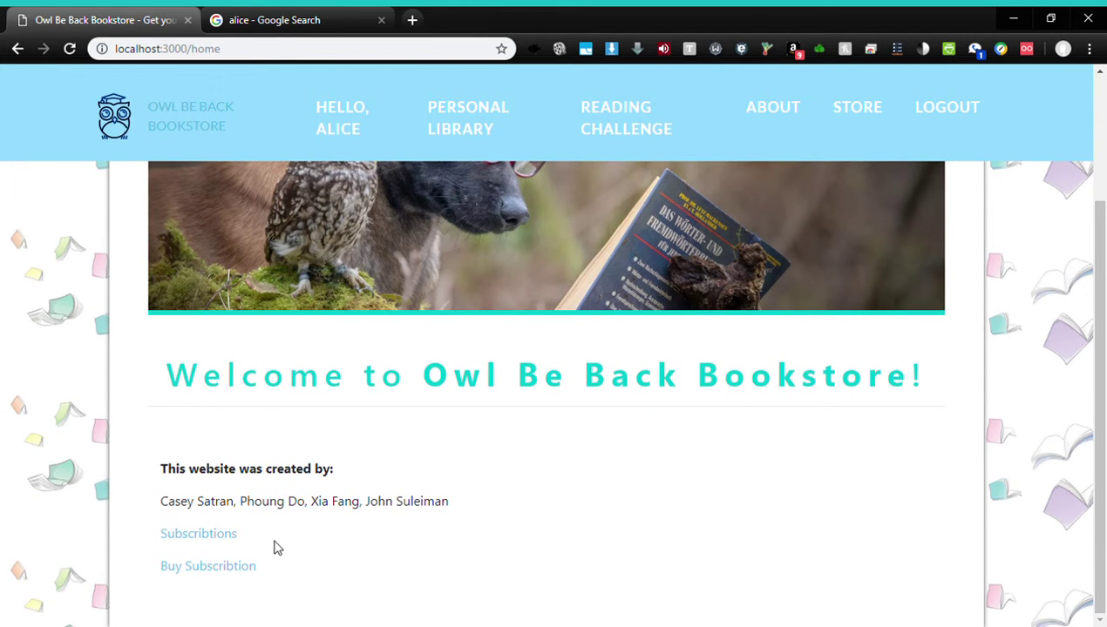
pyautogui.click(215, 541)
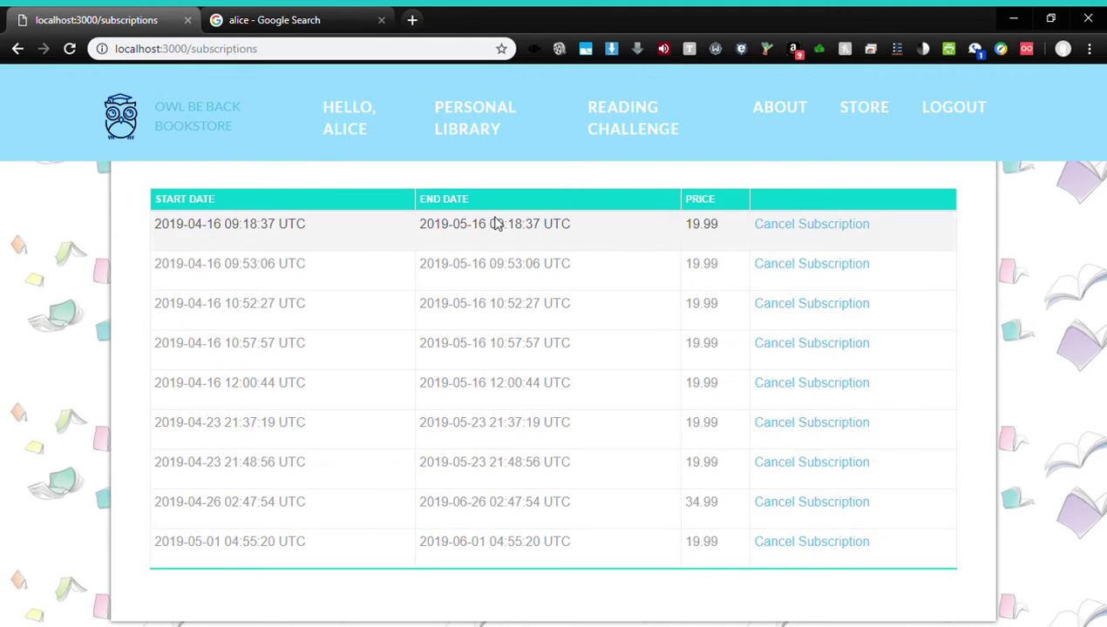
pyautogui.click(844, 224)
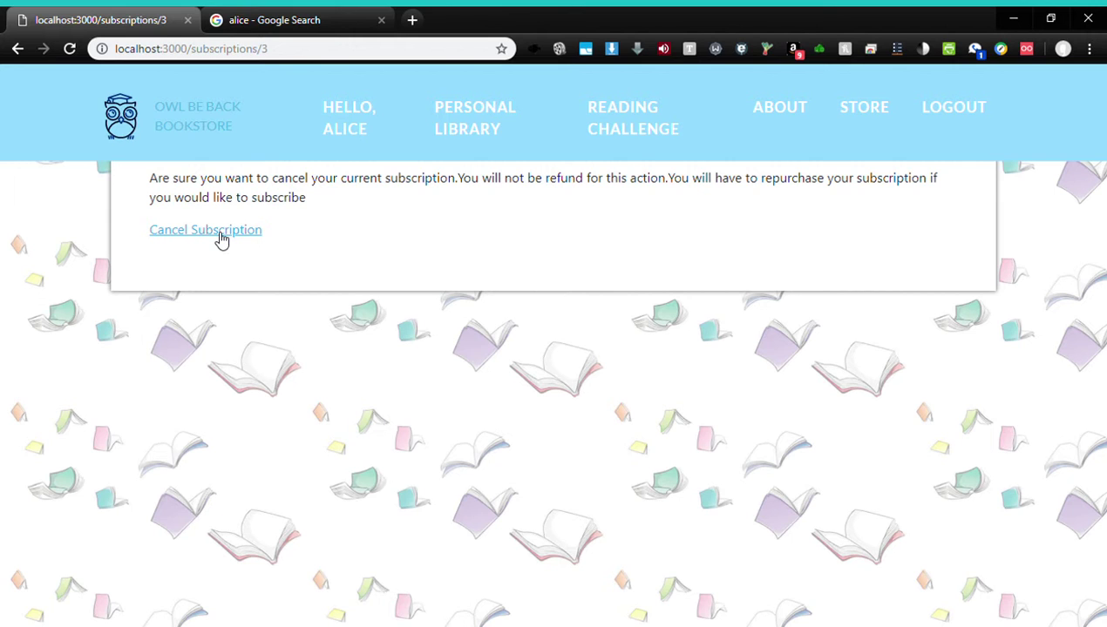
pyautogui.click(222, 231)
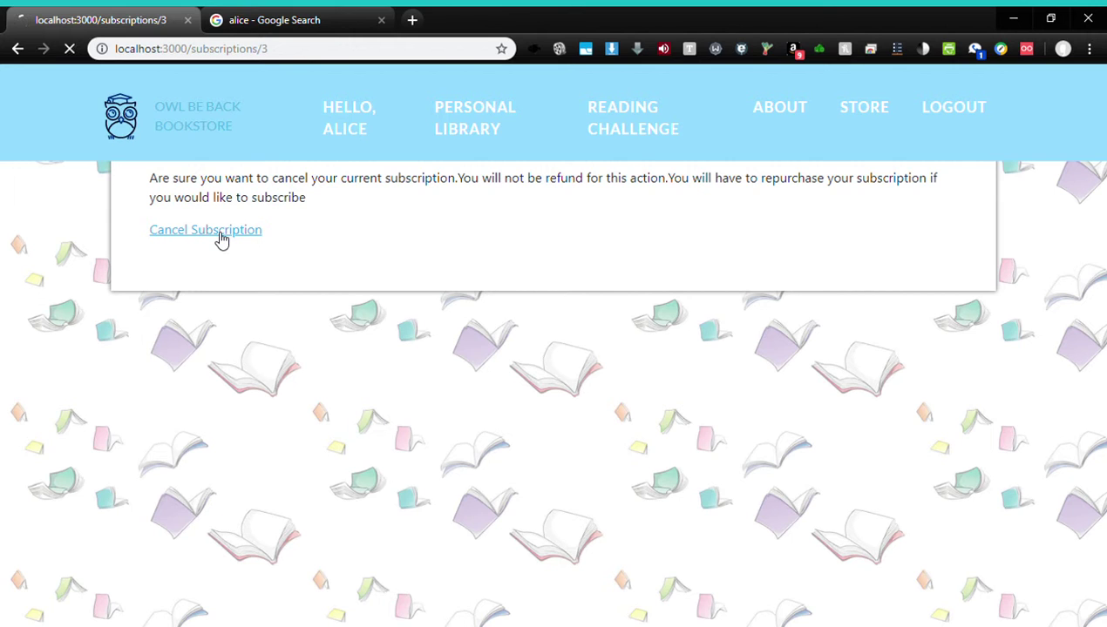